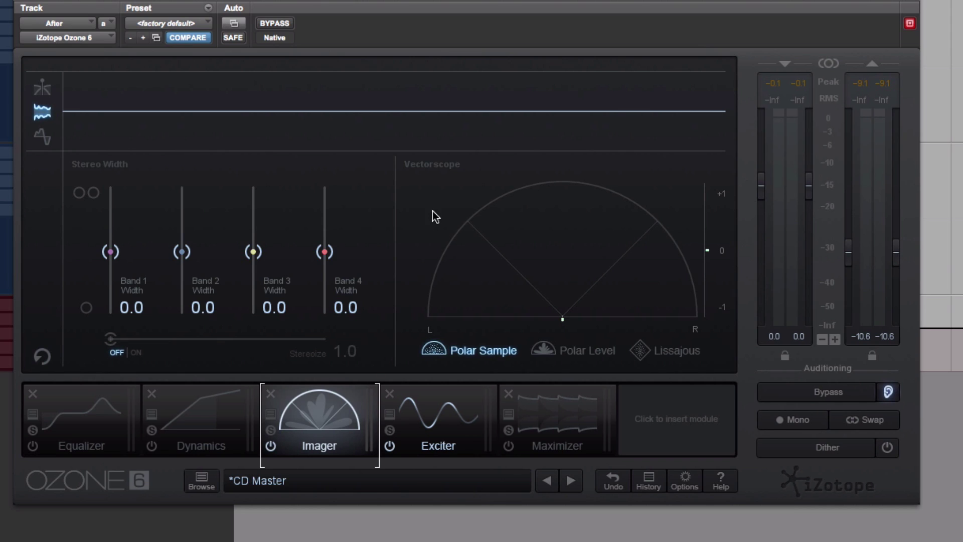
# Show the Imager's crossover display and move the three crossover points to 193 Hz, 1.67 kHz and 8.09 kHz
pyautogui.click(43, 88)
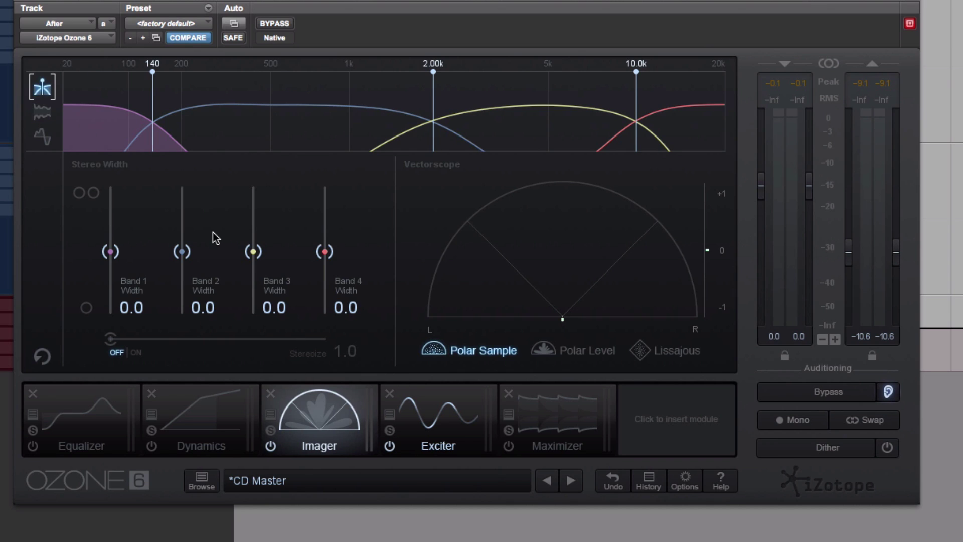
pyautogui.moveTo(153, 71); pyautogui.dragTo(178, 72)
pyautogui.rightClick(449, 107)
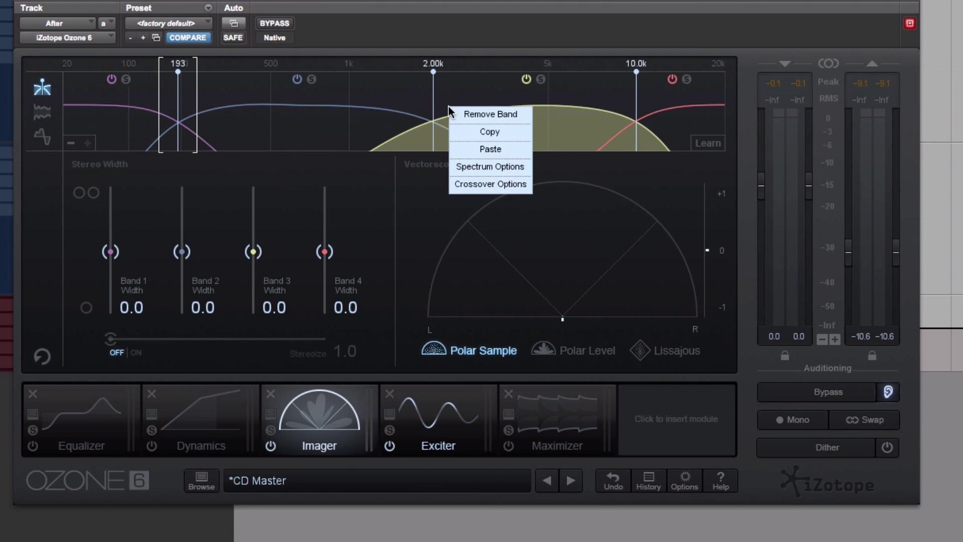
pyautogui.click(362, 115)
pyautogui.moveTo(433, 71); pyautogui.dragTo(412, 71)
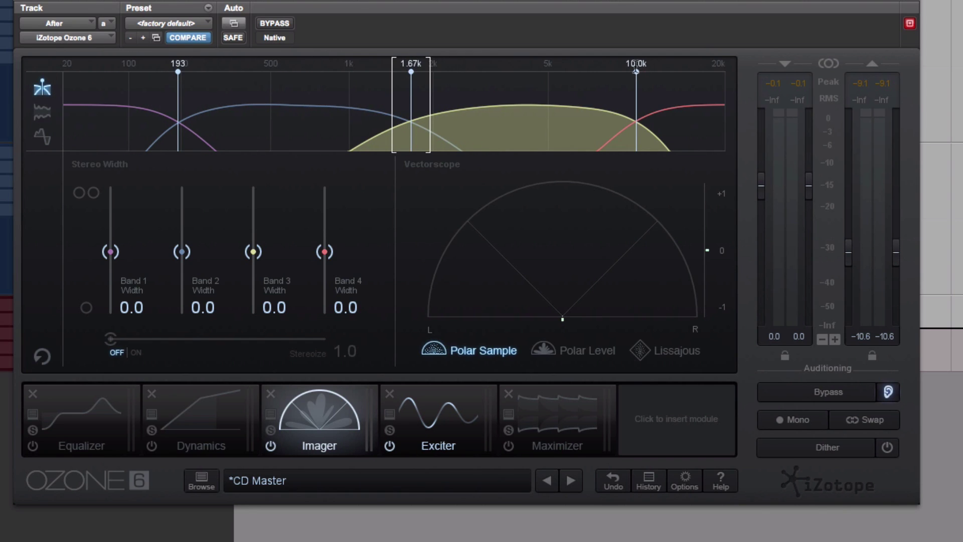
pyautogui.moveTo(636, 71); pyautogui.dragTo(609, 71)
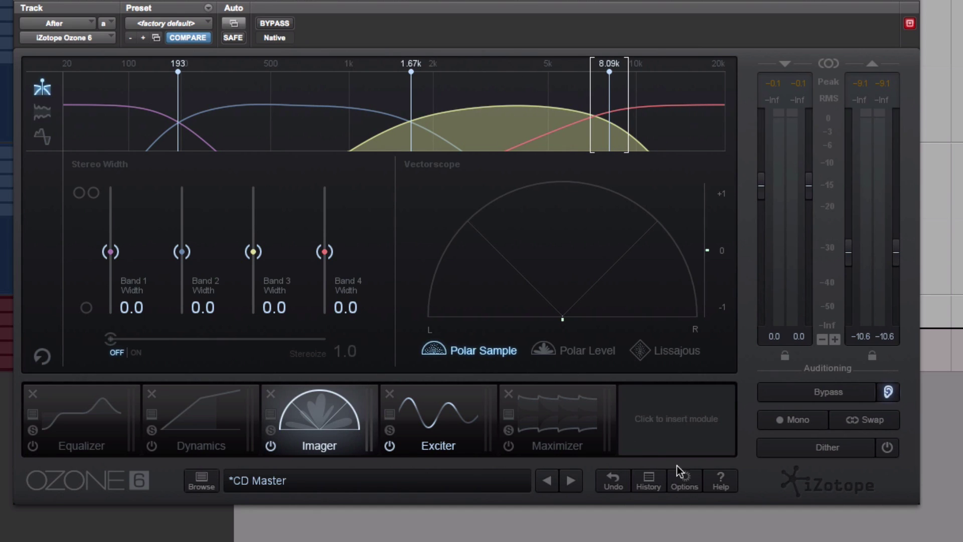
# Examine the Imager options for Prevent Antiphase, Vectorscope Detection and Crossover Type, leaving the dialog without changes
pyautogui.click(685, 480)
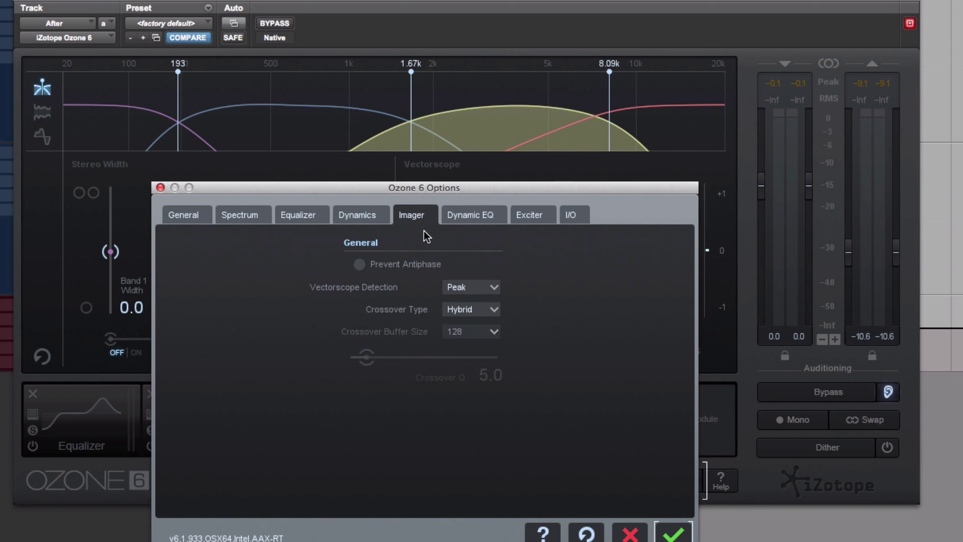
pyautogui.click(484, 290)
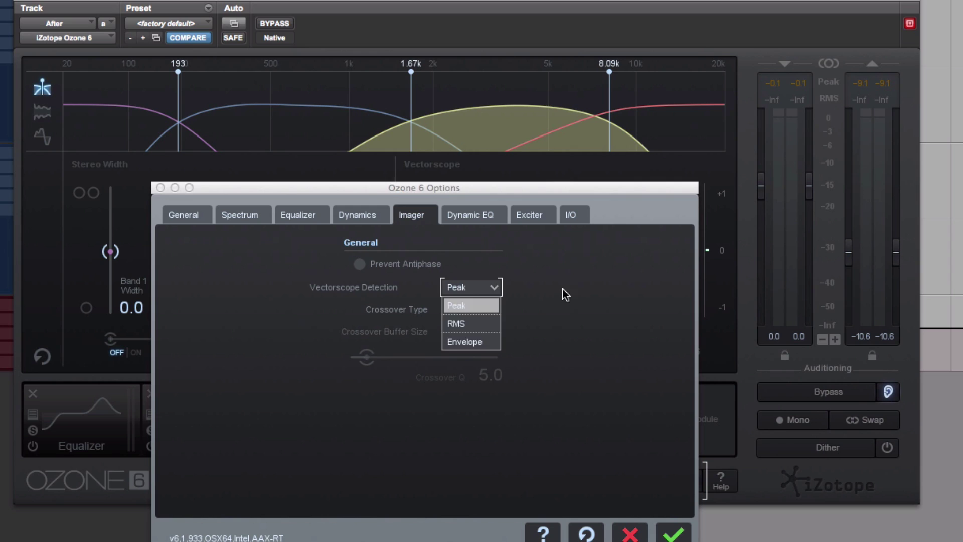
pyautogui.click(565, 295)
pyautogui.click(466, 309)
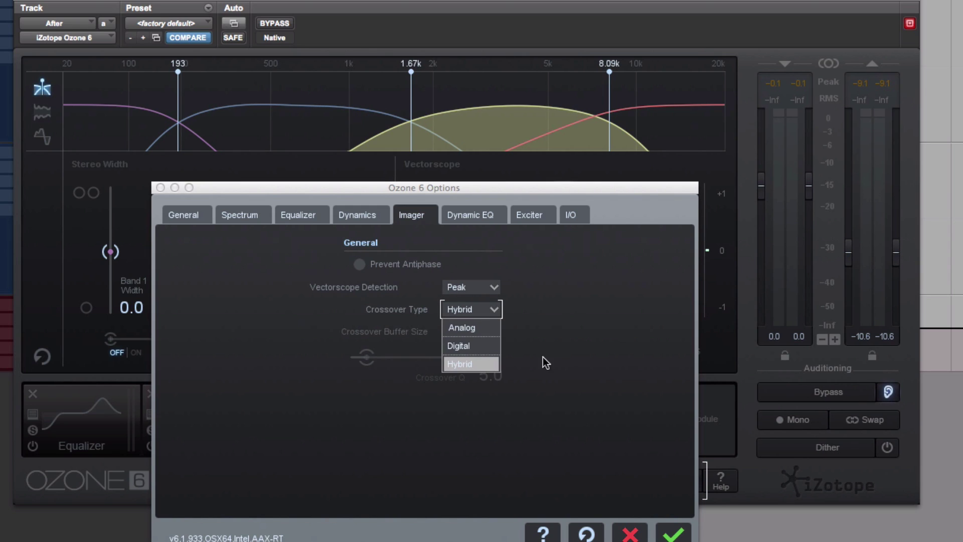
pyautogui.click(600, 347)
pyautogui.click(366, 265)
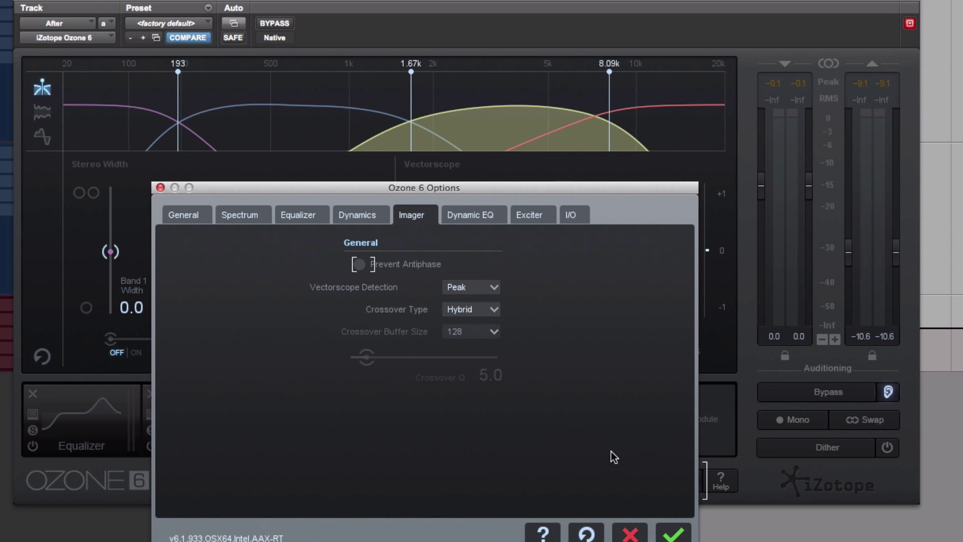
pyautogui.click(627, 536)
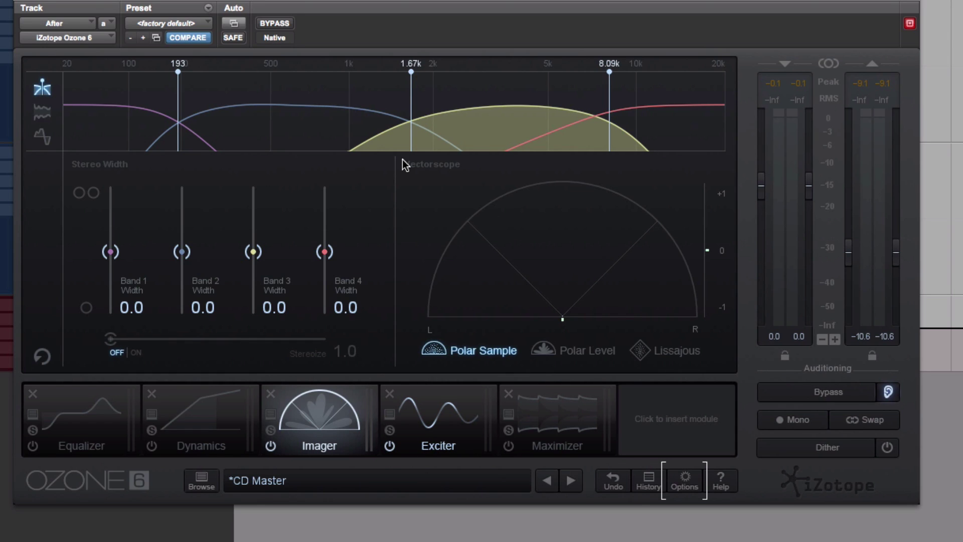
# Reduce the Imager's crossover display to a single band, and add bands back up to four
pyautogui.click(44, 112)
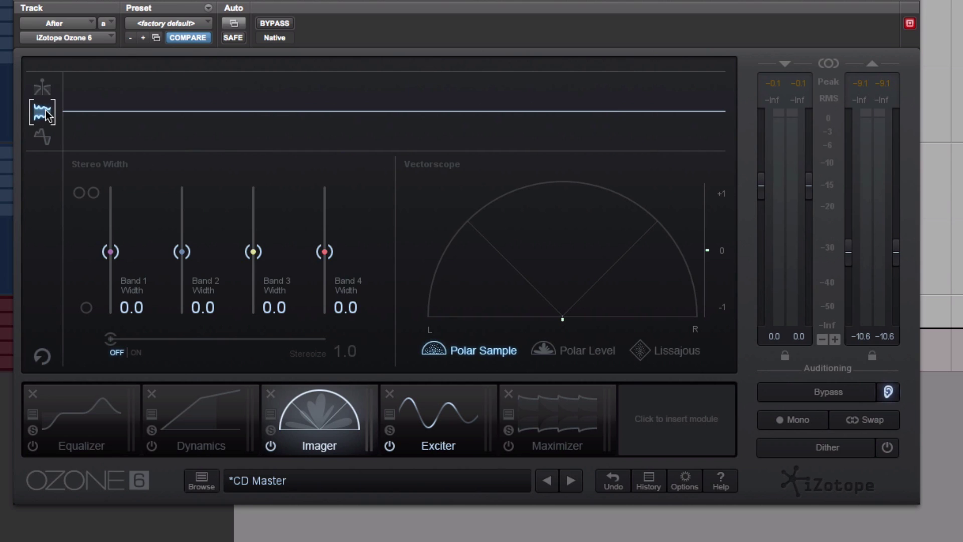
pyautogui.click(42, 89)
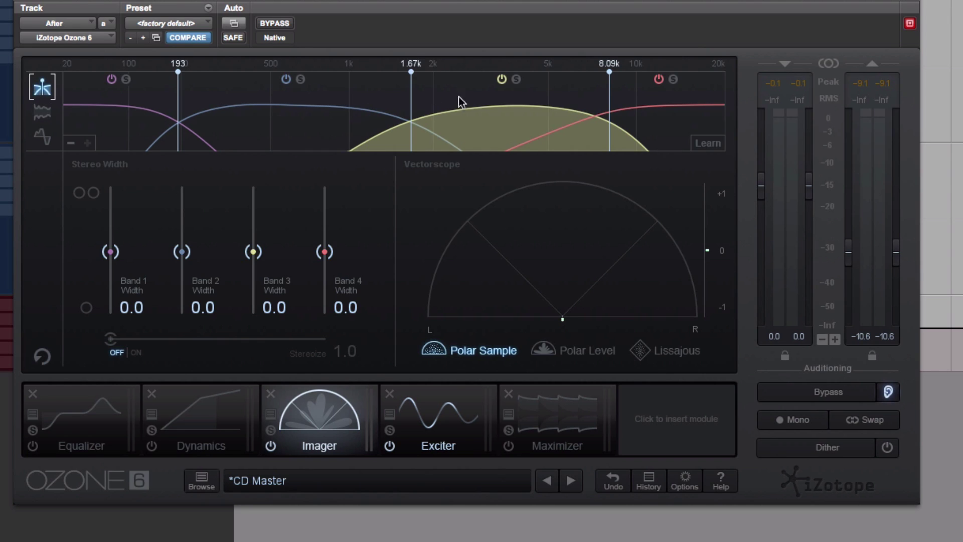
pyautogui.click(68, 143)
pyautogui.click(69, 142)
pyautogui.click(68, 142)
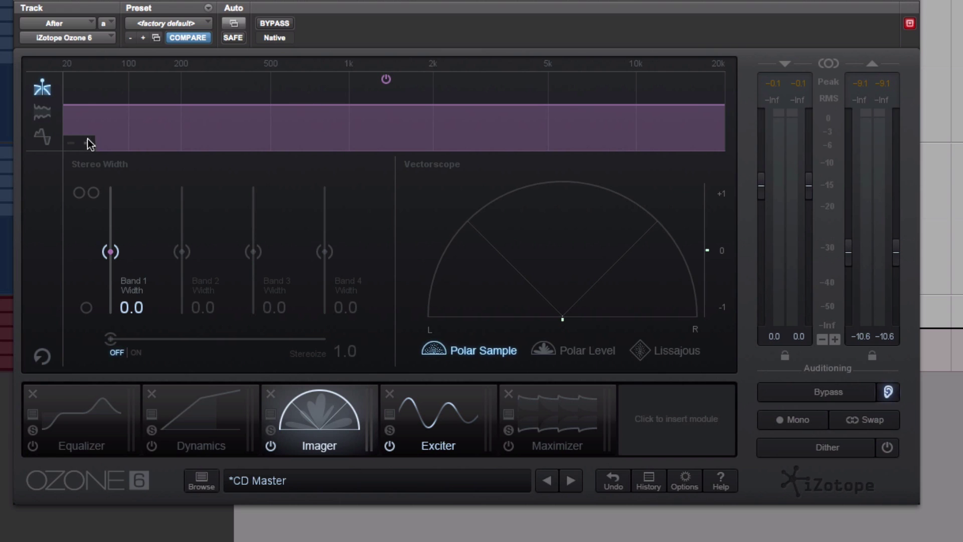
pyautogui.click(88, 142)
pyautogui.click(87, 142)
pyautogui.click(87, 143)
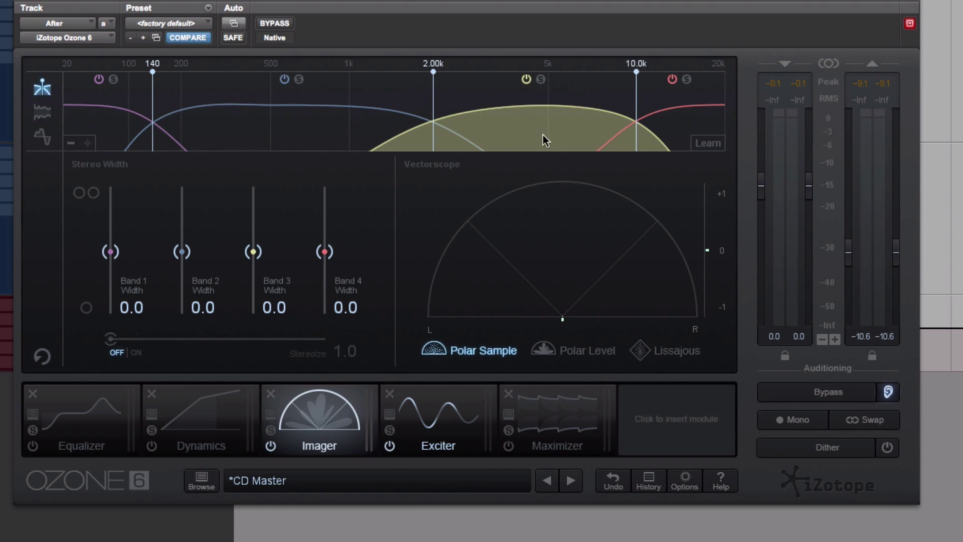
# Play the track and use Learn to set the Imager's crossover points automatically, stopping playback once they are found
pyautogui.press('space')
pyautogui.click(706, 143)
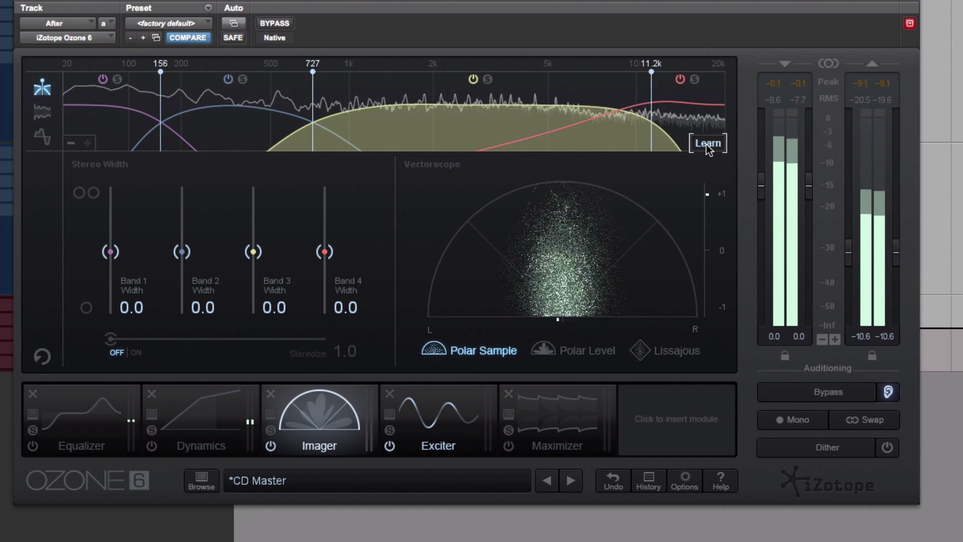
pyautogui.press('space')
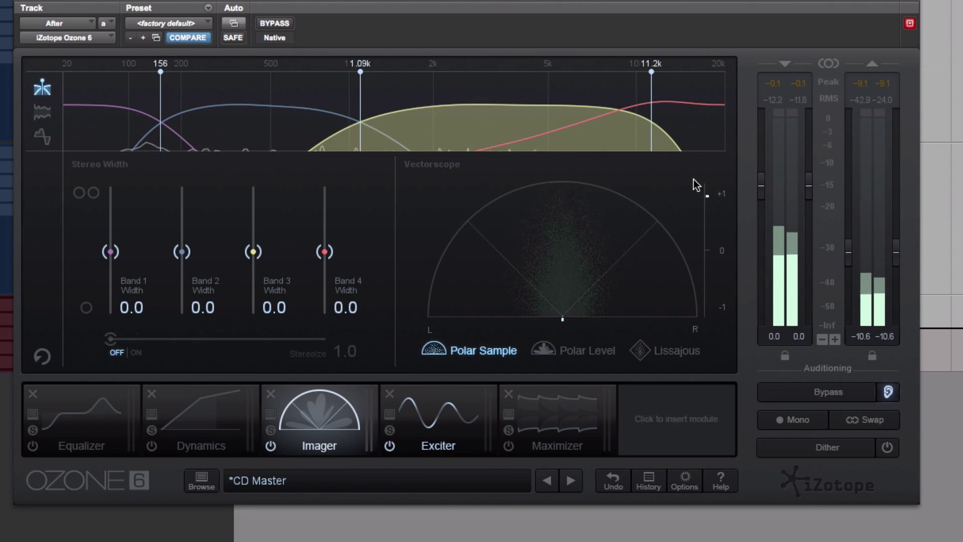
pyautogui.moveTo(498, 129)
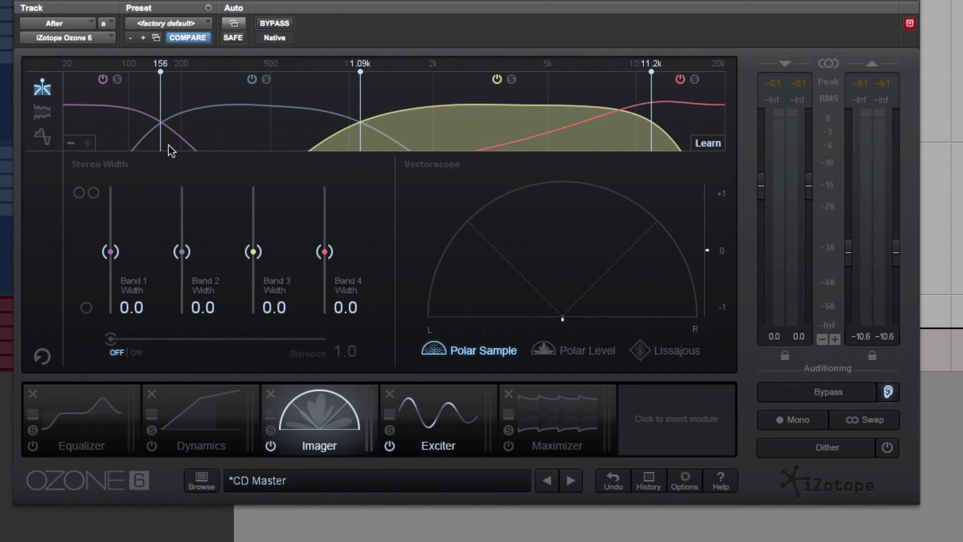
# Show the stereo width spectrum and examine it while the track plays
pyautogui.press('space')
pyautogui.click(40, 114)
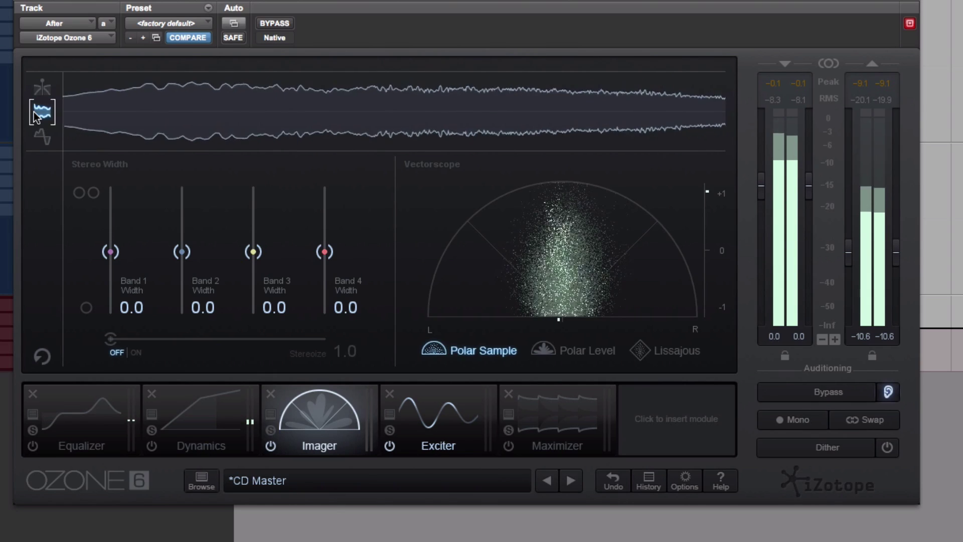
pyautogui.press('space')
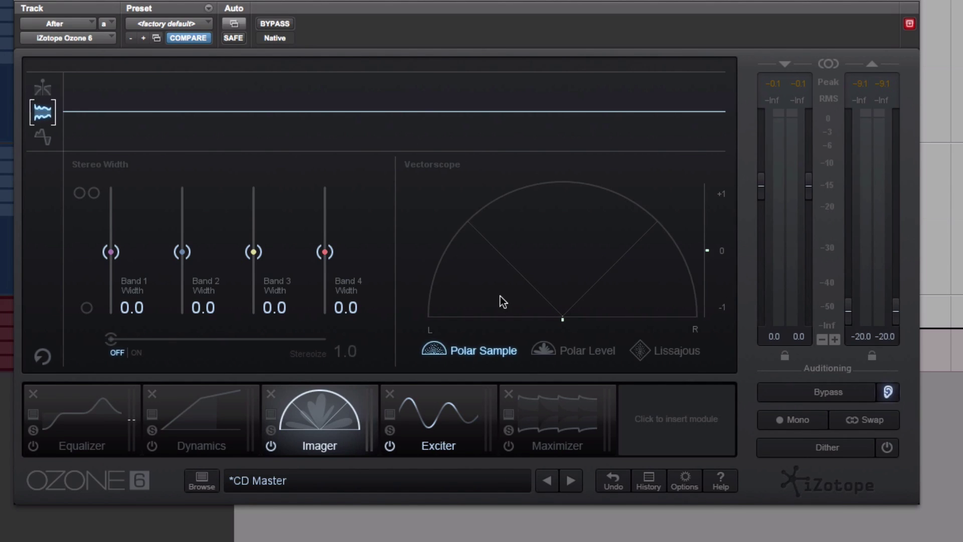
# Narrow the stereo width of all four bands to -100 while the track plays
pyautogui.press('space')
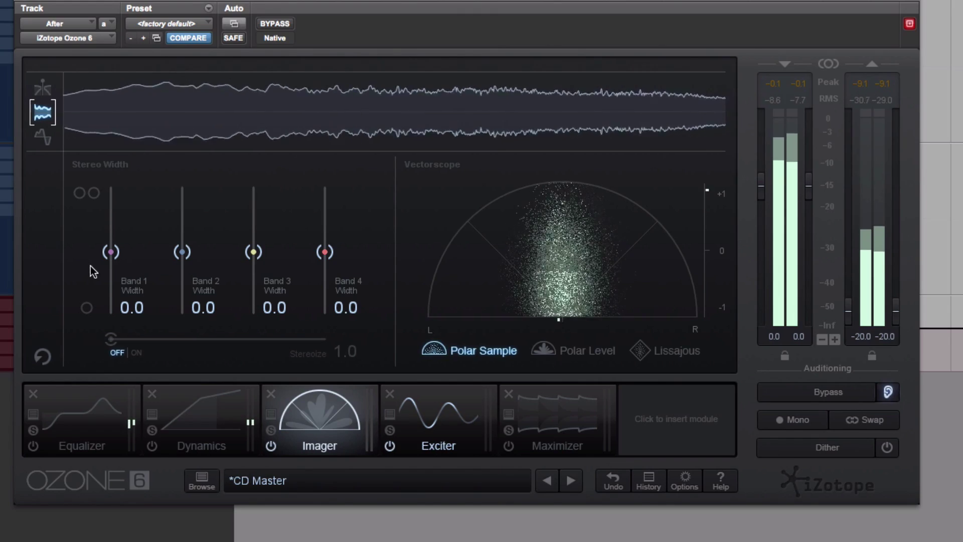
pyautogui.moveTo(107, 251); pyautogui.dragTo(101, 318)
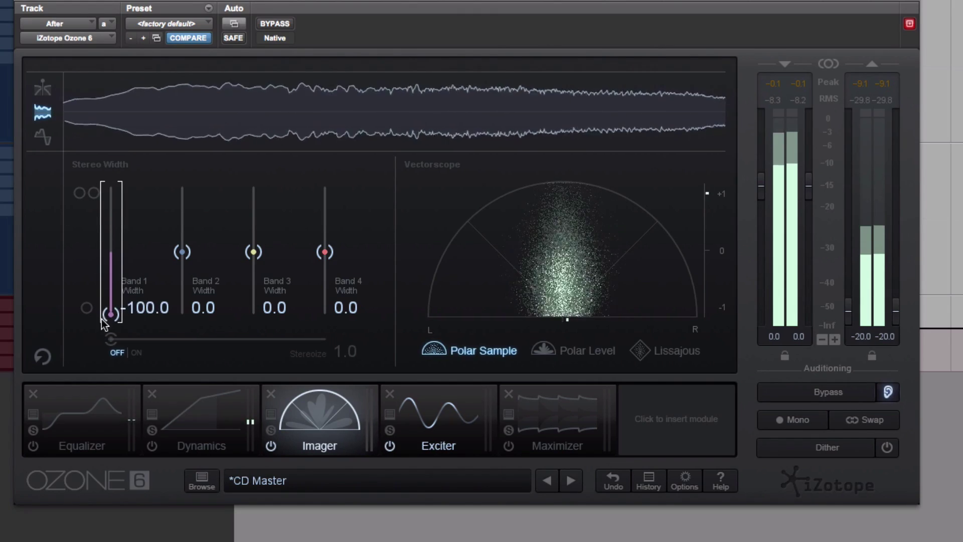
pyautogui.moveTo(182, 251); pyautogui.dragTo(181, 341)
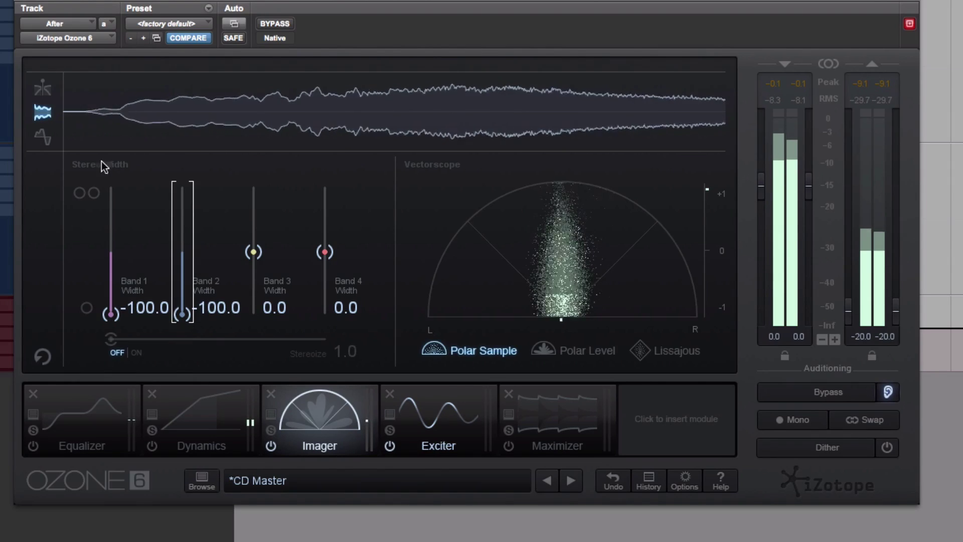
pyautogui.moveTo(254, 252); pyautogui.dragTo(262, 327)
pyautogui.moveTo(323, 263); pyautogui.dragTo(330, 353)
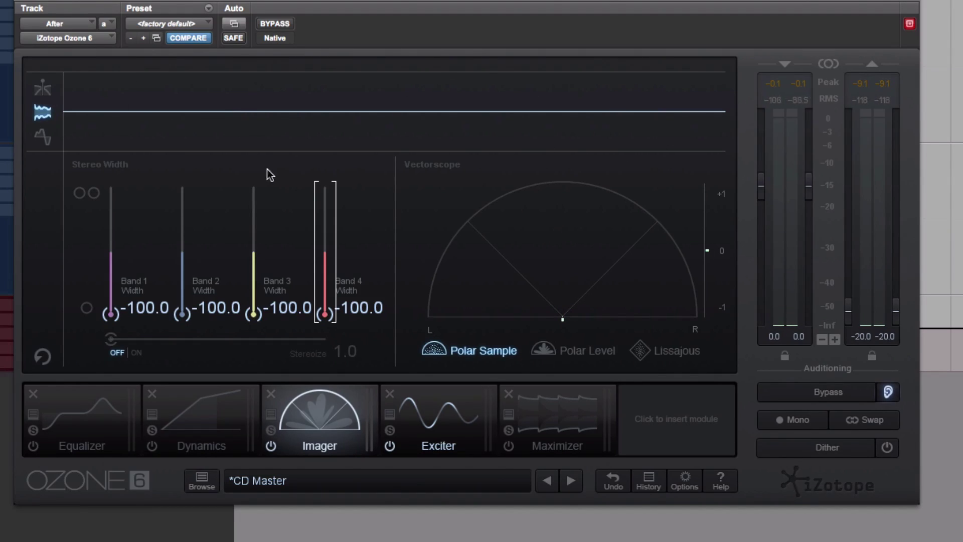
# Reset the stereo width of all four bands to 0
pyautogui.keyDown('alt'); pyautogui.click(325, 314); pyautogui.keyUp('alt')
pyautogui.keyDown('alt'); pyautogui.click(253, 314); pyautogui.keyUp('alt')
pyautogui.keyDown('alt'); pyautogui.click(182, 314); pyautogui.keyUp('alt')
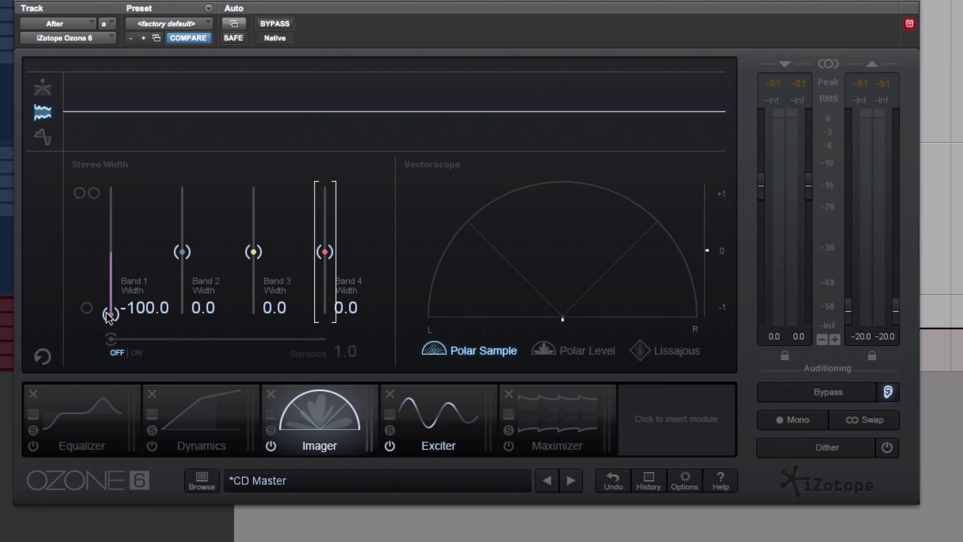
pyautogui.keyDown('alt'); pyautogui.click(111, 314); pyautogui.keyUp('alt')
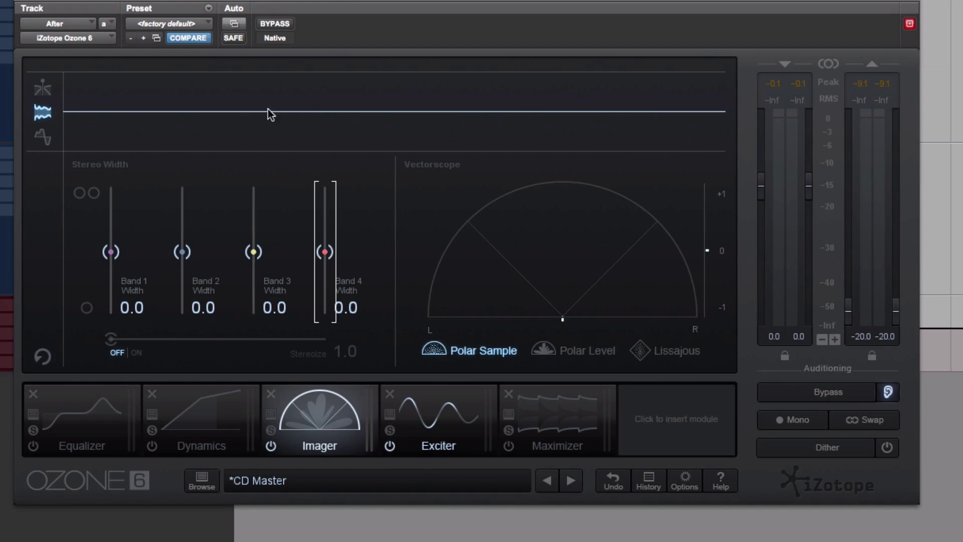
# Show the correlation trace and examine it together with the correlation meter while the track plays
pyautogui.click(46, 141)
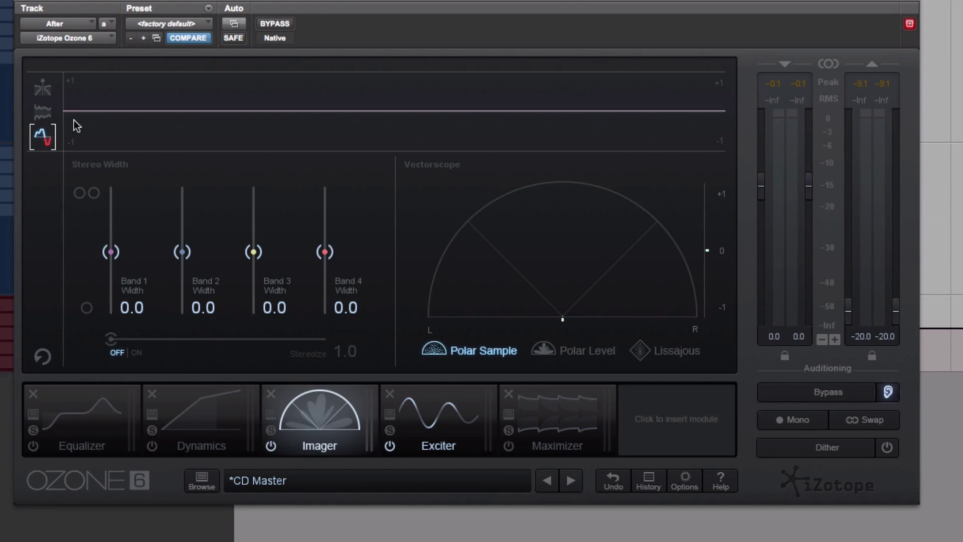
pyautogui.press('space')
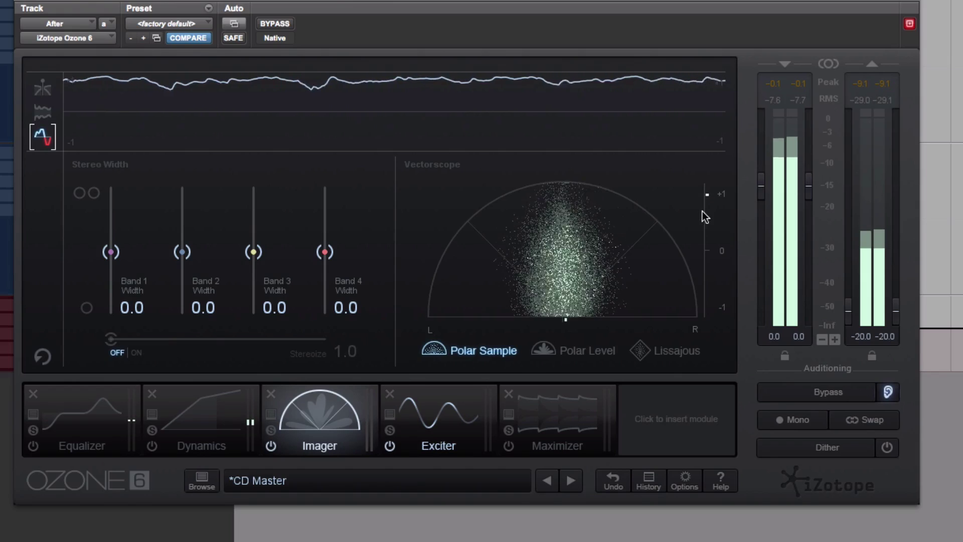
pyautogui.press('space')
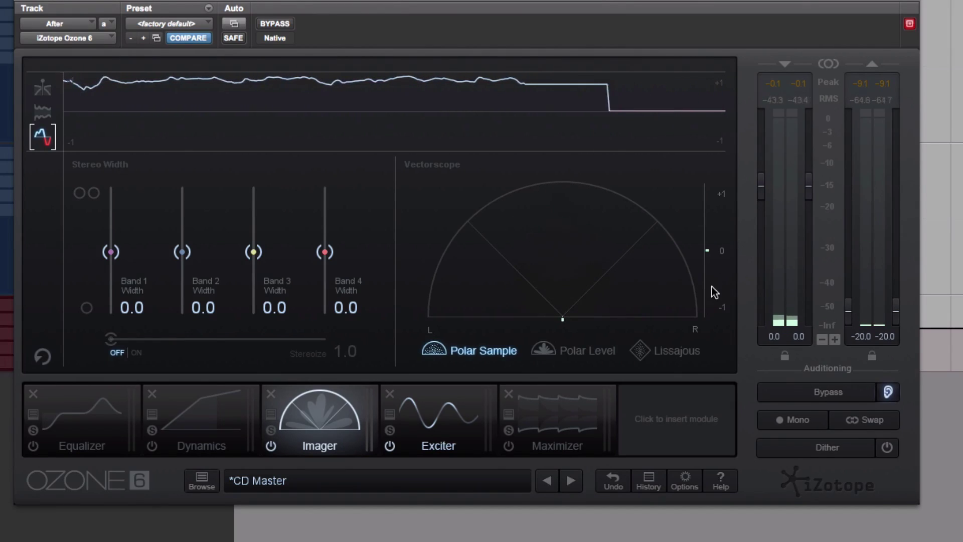
pyautogui.press('space')
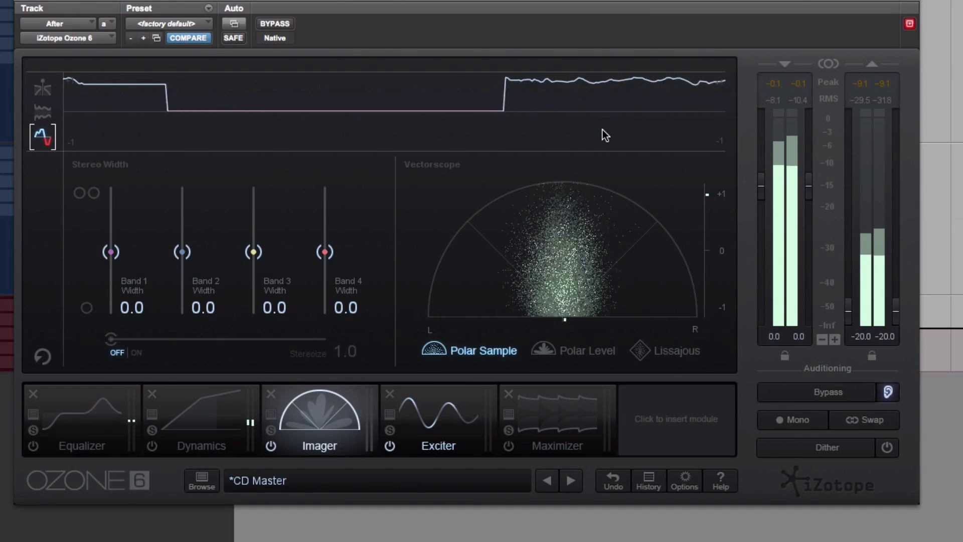
pyautogui.press('space')
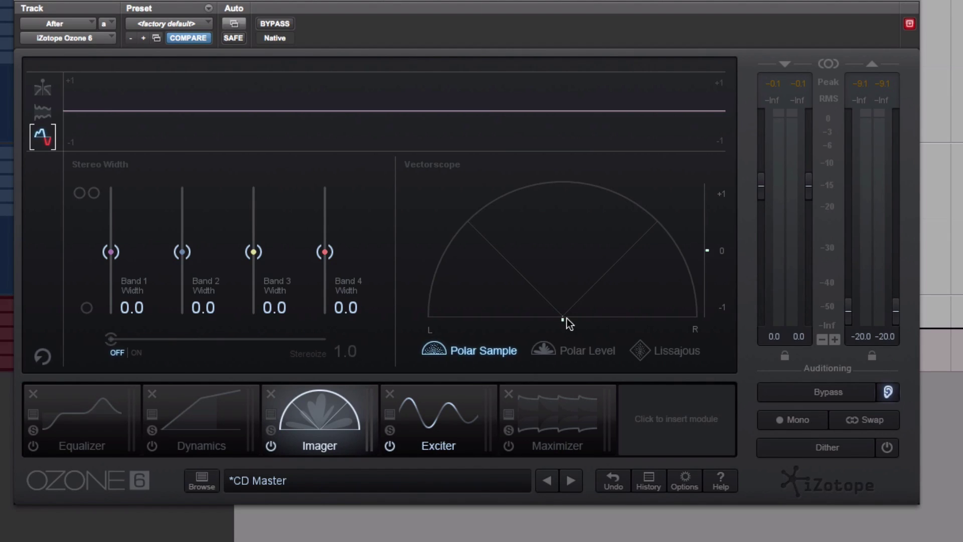
# Play the track and compare the Polar Sample and Polar Level vectorscopes, ending on the Lissajous view
pyautogui.press('space')
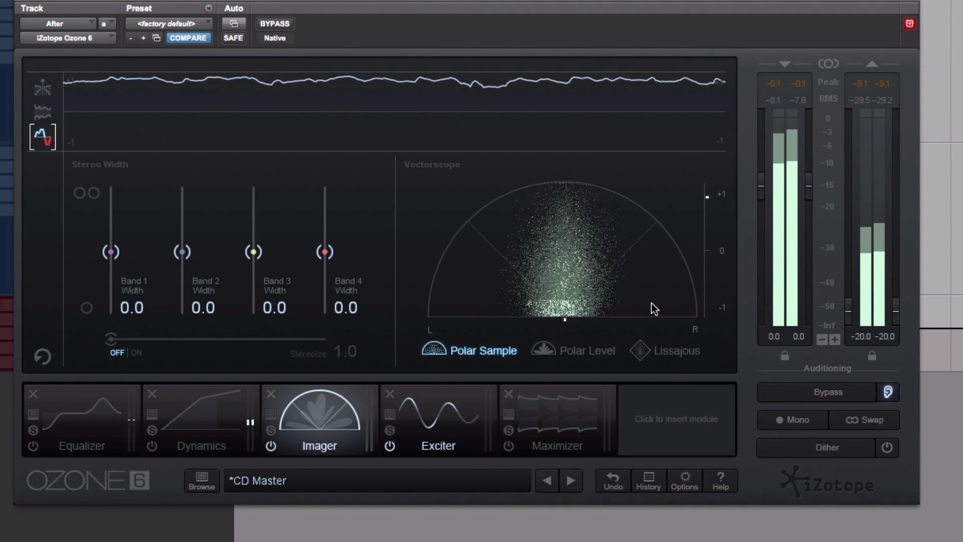
pyautogui.click(587, 352)
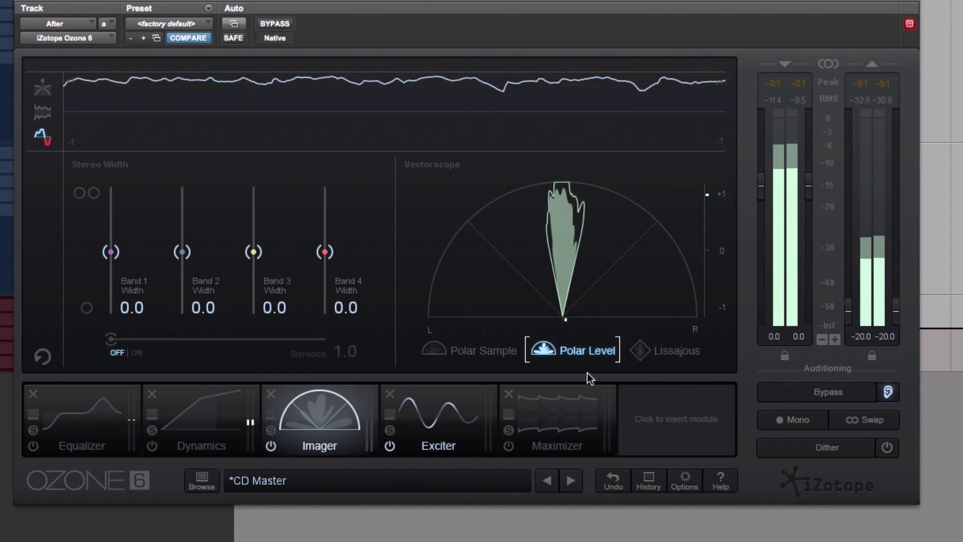
pyautogui.click(495, 349)
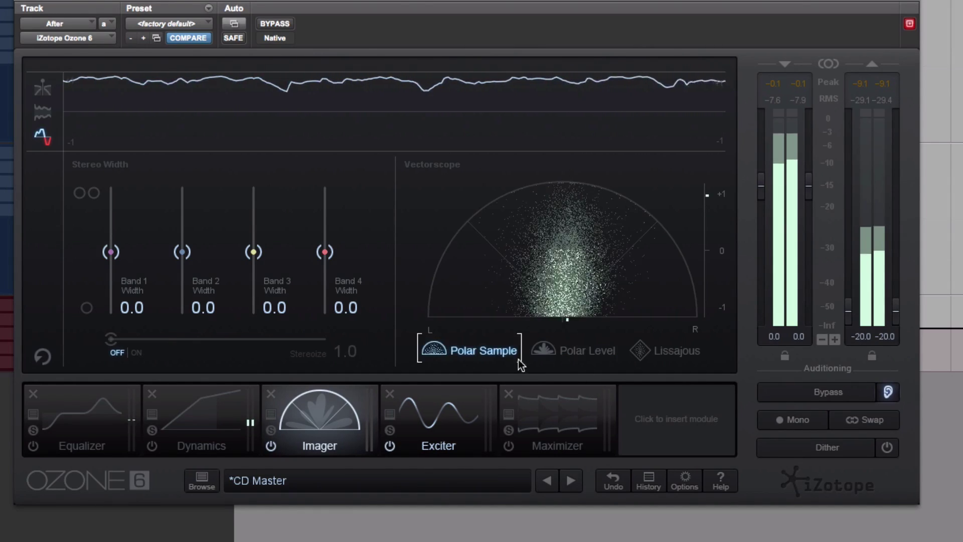
pyautogui.click(574, 351)
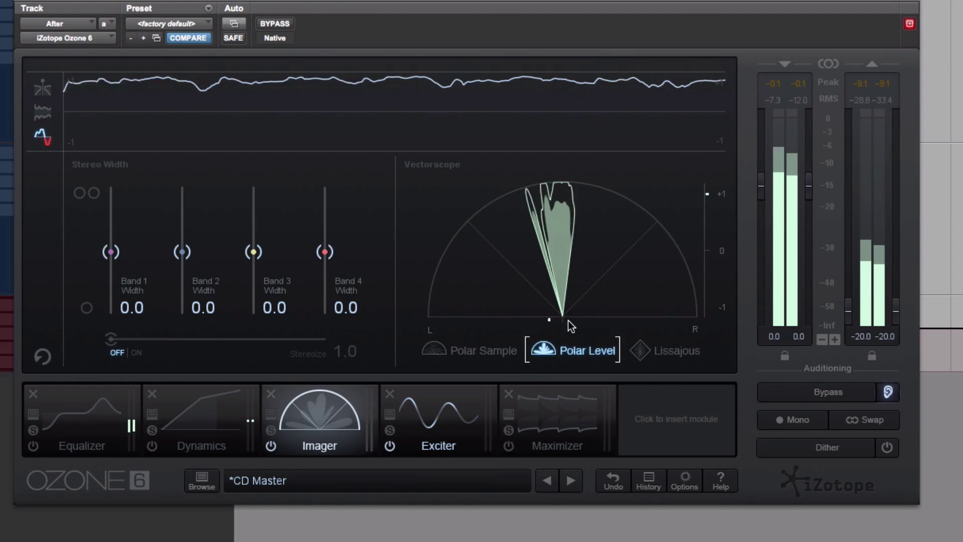
pyautogui.click(670, 357)
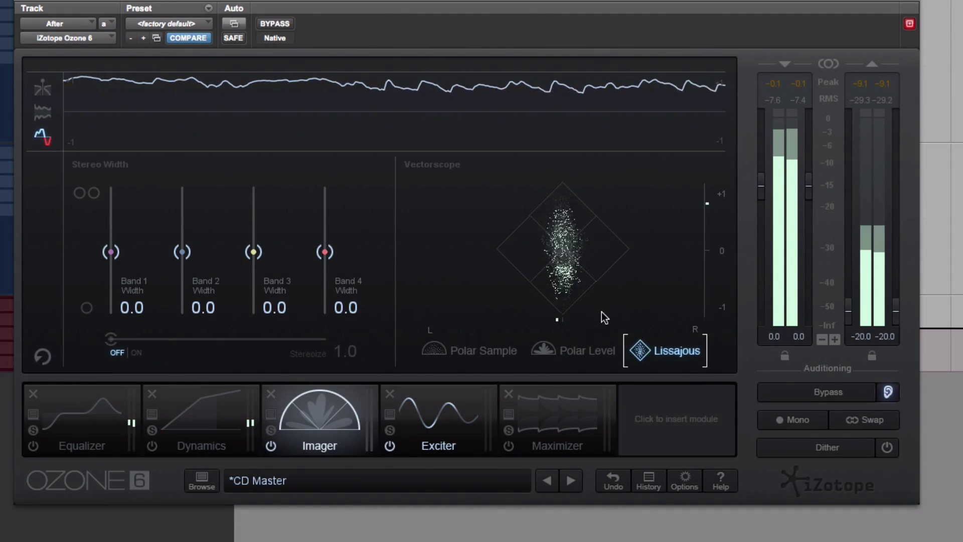
pyautogui.press('space')
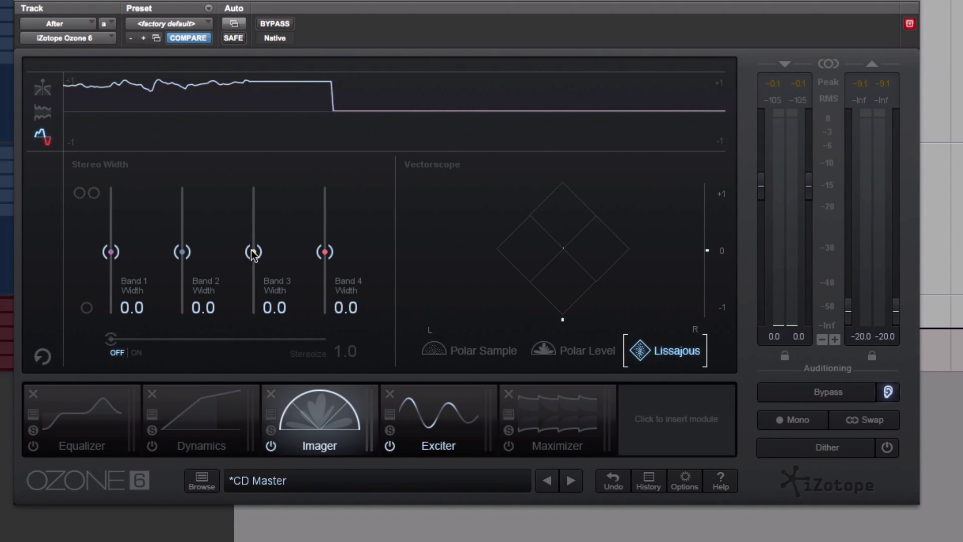
# Widen Band 3 to about 90, check the stereo width spectrum, and bring up the crossover view
pyautogui.moveTo(254, 252); pyautogui.dragTo(256, 193)
pyautogui.click(42, 113)
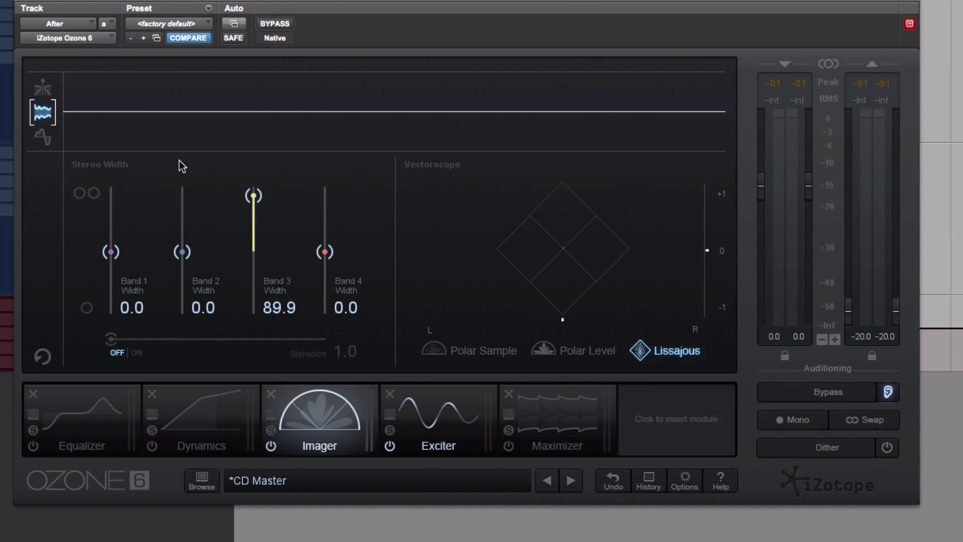
pyautogui.click(44, 88)
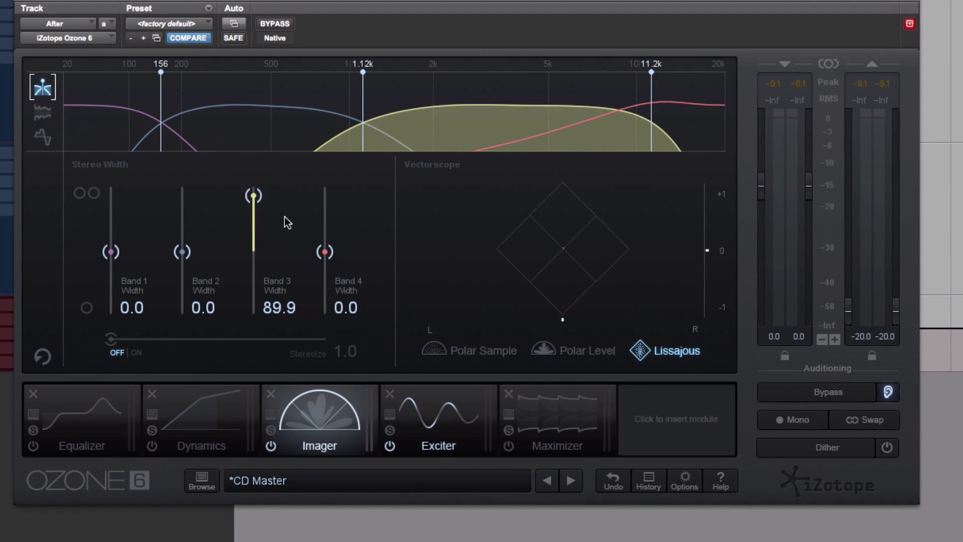
# Set the Imager's crossover type to Analog in the options and apply it
pyautogui.rightClick(432, 125)
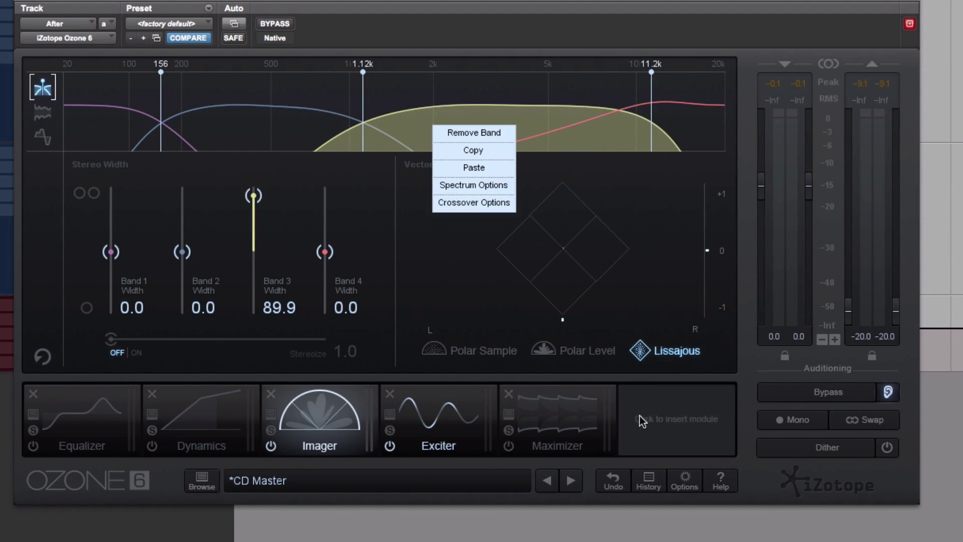
pyautogui.click(688, 479)
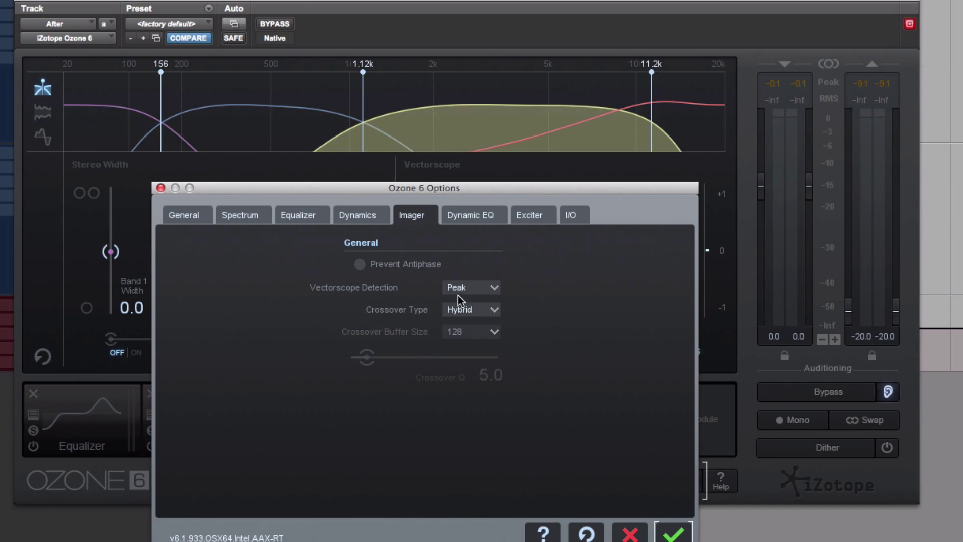
pyautogui.click(487, 312)
pyautogui.click(479, 325)
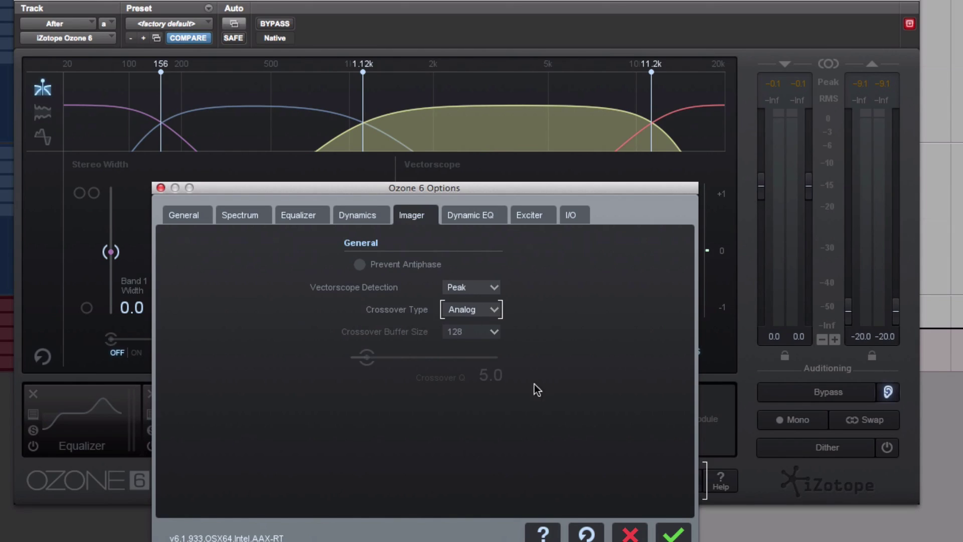
pyautogui.click(672, 533)
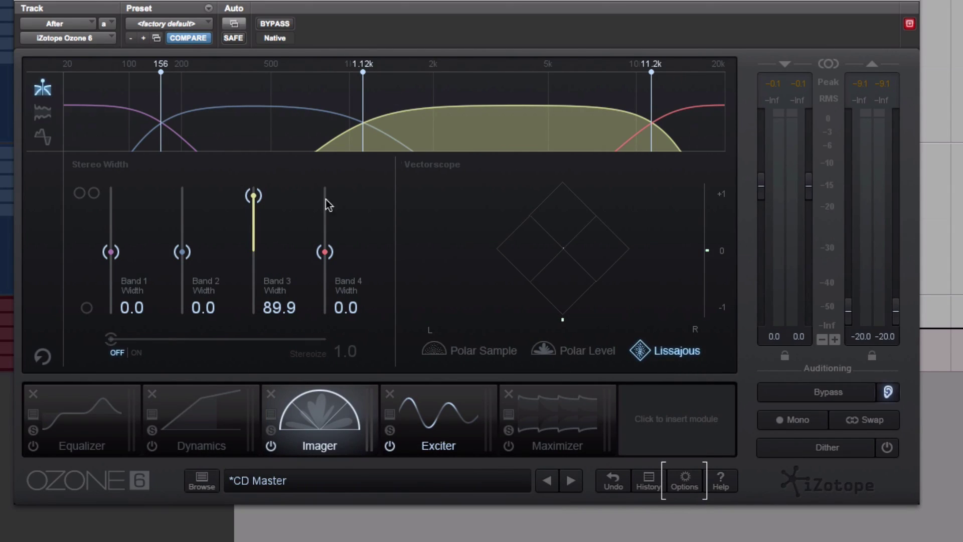
# Set the stereo width of Bands 1 and 3 to -100 and of Bands 2 and 4 to 100
pyautogui.moveTo(254, 196); pyautogui.dragTo(253, 313)
pyautogui.moveTo(325, 251); pyautogui.dragTo(325, 190)
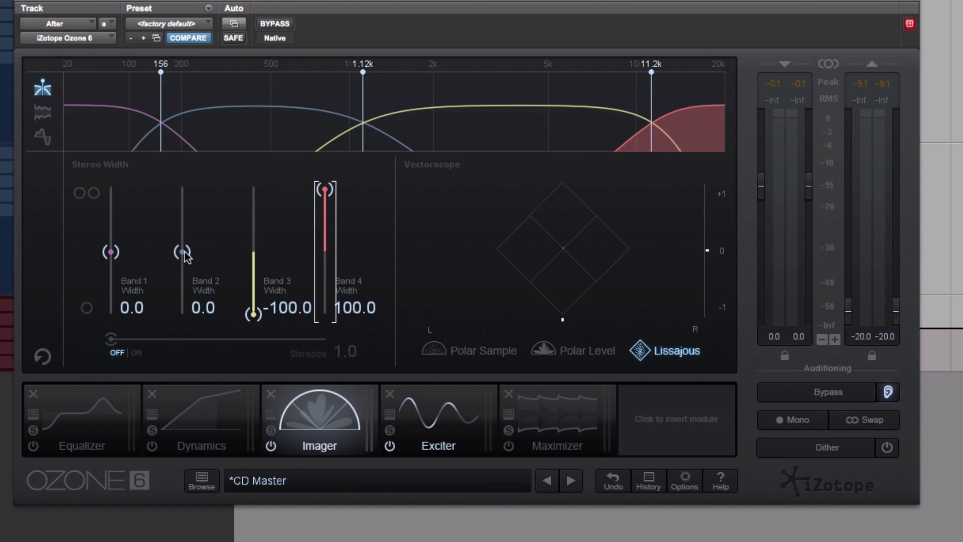
pyautogui.moveTo(111, 251); pyautogui.dragTo(111, 189)
pyautogui.moveTo(182, 251); pyautogui.dragTo(182, 190)
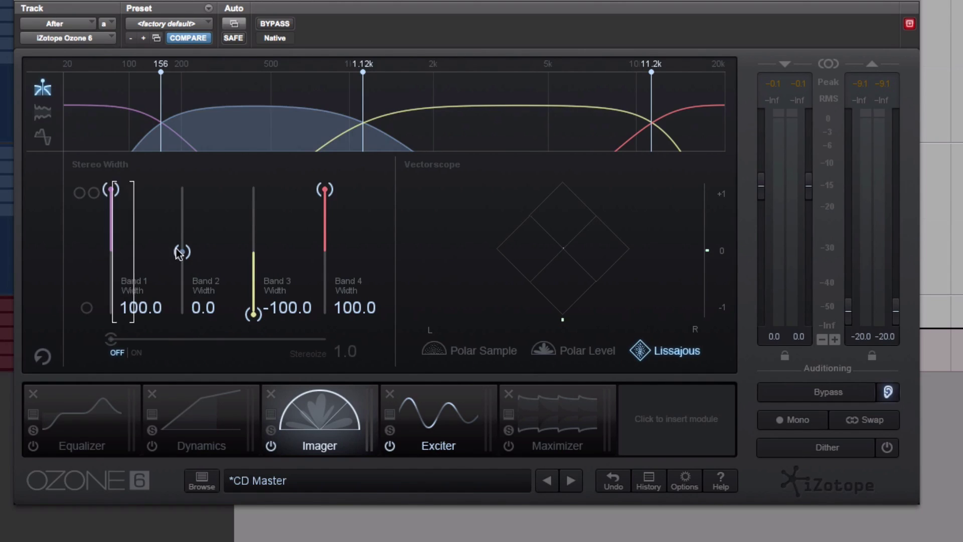
pyautogui.moveTo(114, 196); pyautogui.dragTo(119, 390)
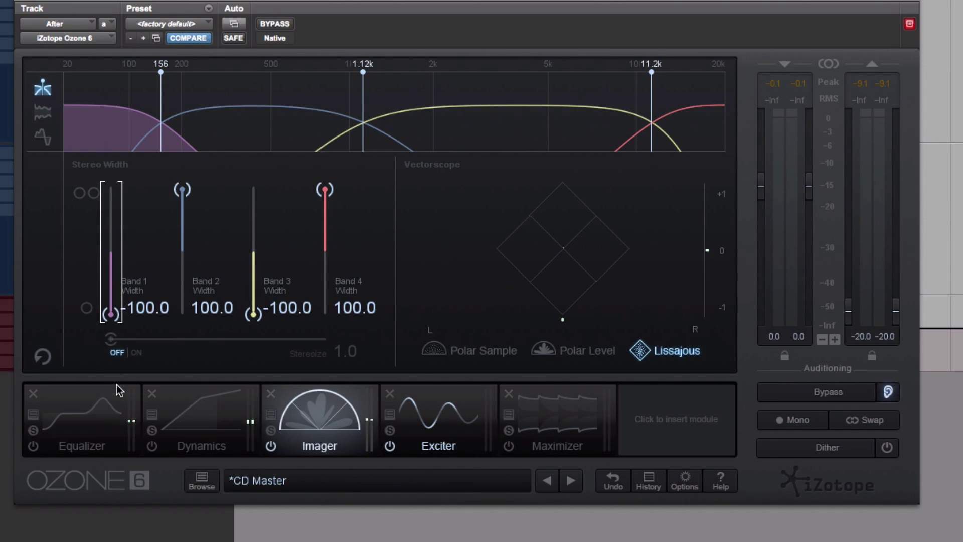
# Play the track, turn on Stereoize and set its amount to 3.0
pyautogui.press('space')
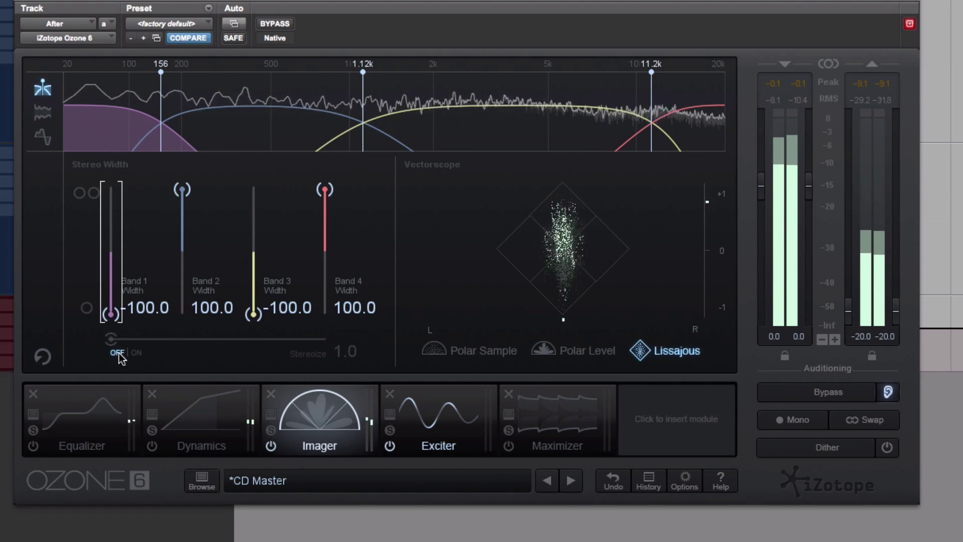
pyautogui.click(111, 338)
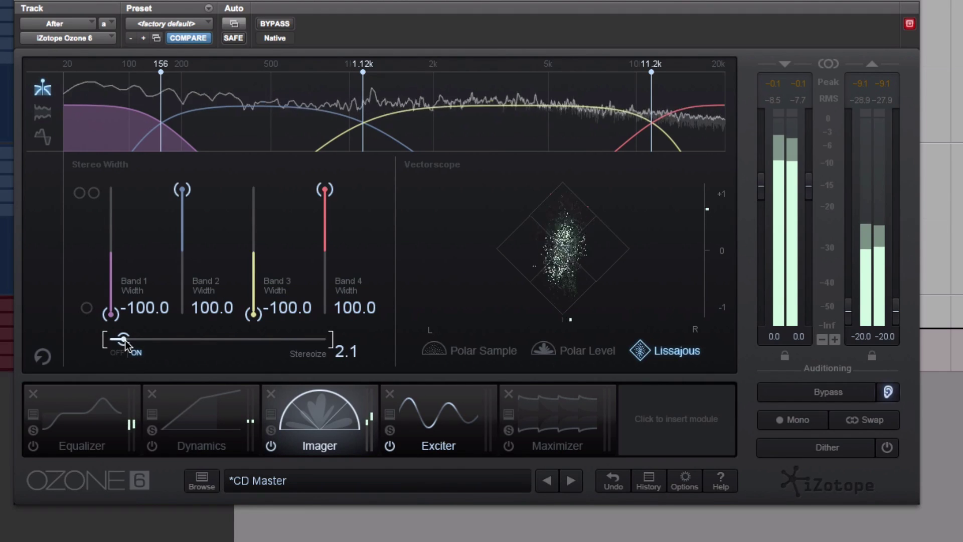
pyautogui.moveTo(125, 345); pyautogui.dragTo(133, 343)
# During playback, try Band 2 at -100 and Band 1 at 100, and return them to 100 and -100 respectively
pyautogui.moveTo(182, 189); pyautogui.dragTo(182, 321)
pyautogui.moveTo(254, 314)
pyautogui.mouseDown()
pyautogui.moveTo(254, 190)
pyautogui.moveTo(254, 314)
pyautogui.mouseUp()
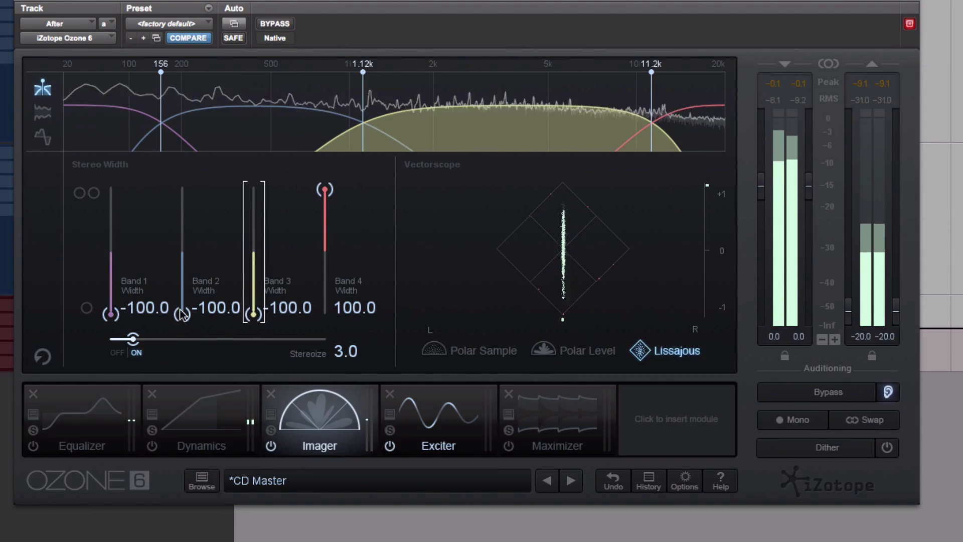
pyautogui.moveTo(111, 314); pyautogui.dragTo(111, 190)
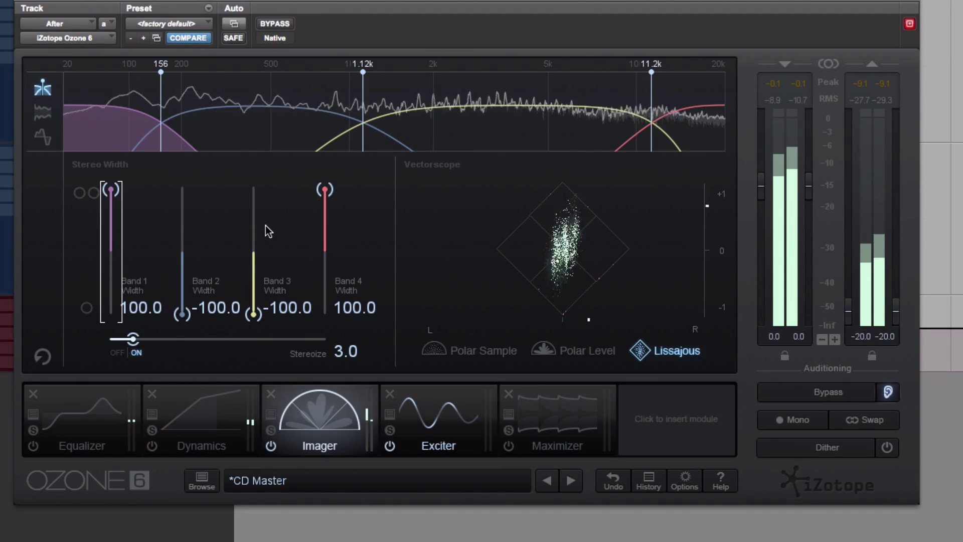
pyautogui.moveTo(115, 239); pyautogui.dragTo(111, 314)
pyautogui.moveTo(182, 314); pyautogui.dragTo(180, 163)
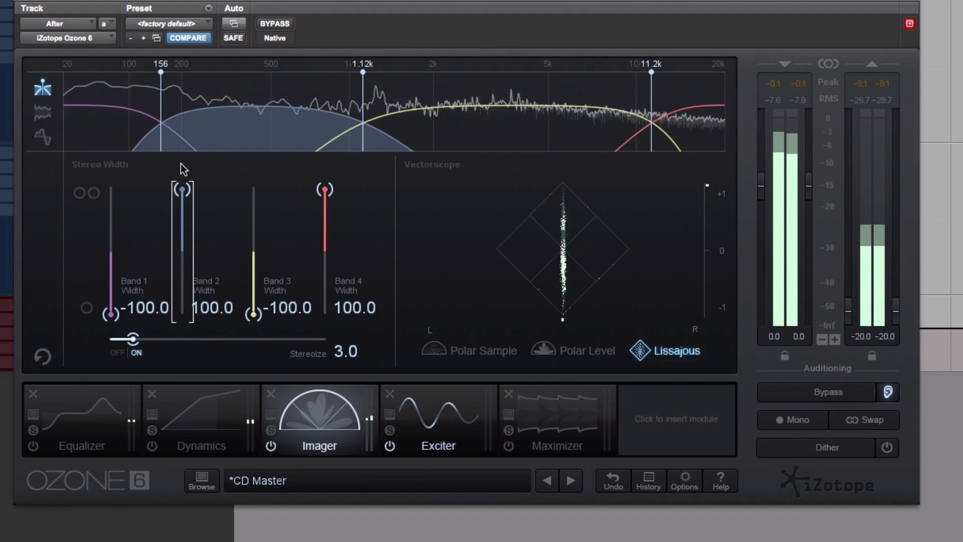
pyautogui.moveTo(325, 190)
pyautogui.mouseDown()
pyautogui.moveTo(325, 206)
pyautogui.moveTo(328, 185)
pyautogui.mouseUp()
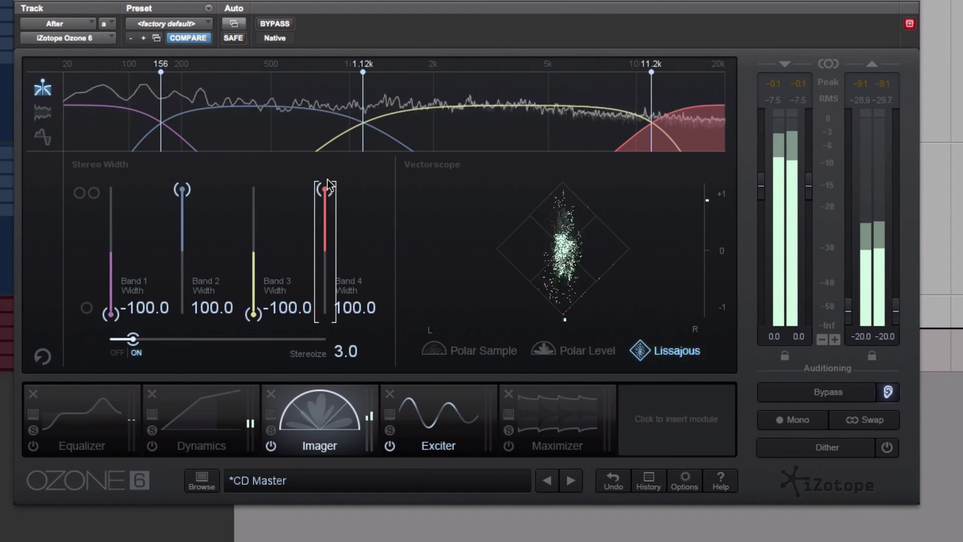
# Raise the crossover between Bands 2 and 3 to 2.10 kHz and examine the stereo width spectrum and correlation trace
pyautogui.moveTo(363, 73); pyautogui.dragTo(439, 74)
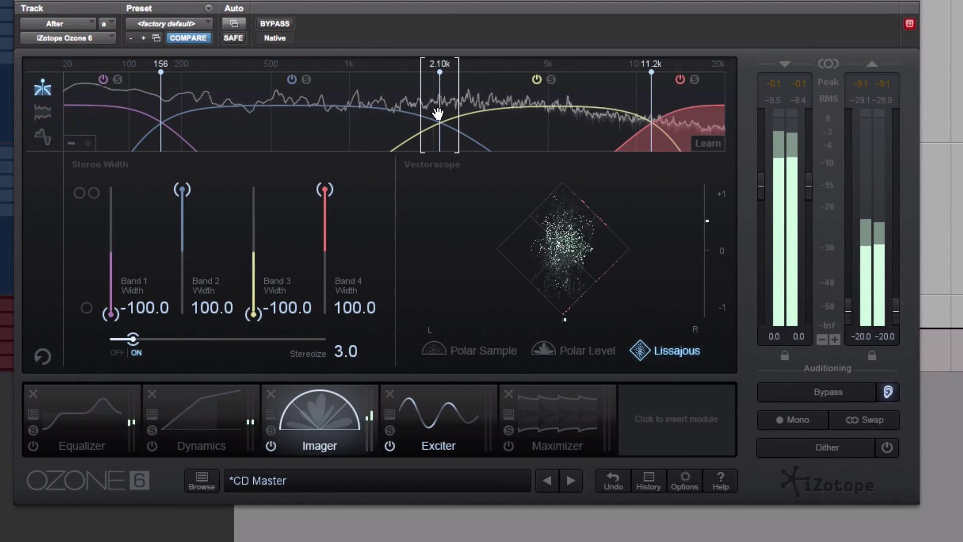
pyautogui.click(43, 111)
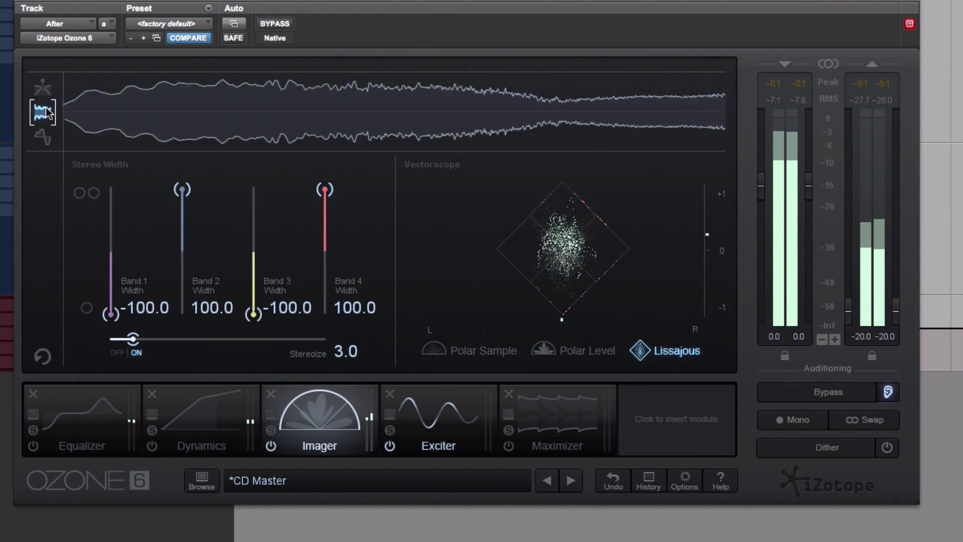
pyautogui.click(49, 140)
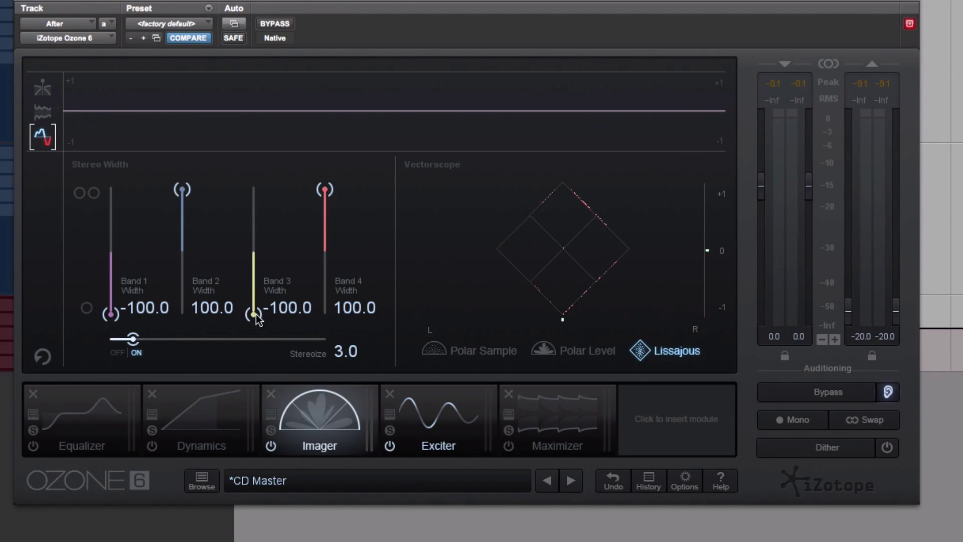
# Hold Band 3 at -100 and compare the correlation trace with the crossover view, ending on the trace
pyautogui.moveTo(256, 314)
pyautogui.mouseDown()
pyautogui.moveTo(257, 198)
pyautogui.moveTo(267, 171)
pyautogui.moveTo(254, 318)
pyautogui.mouseUp()
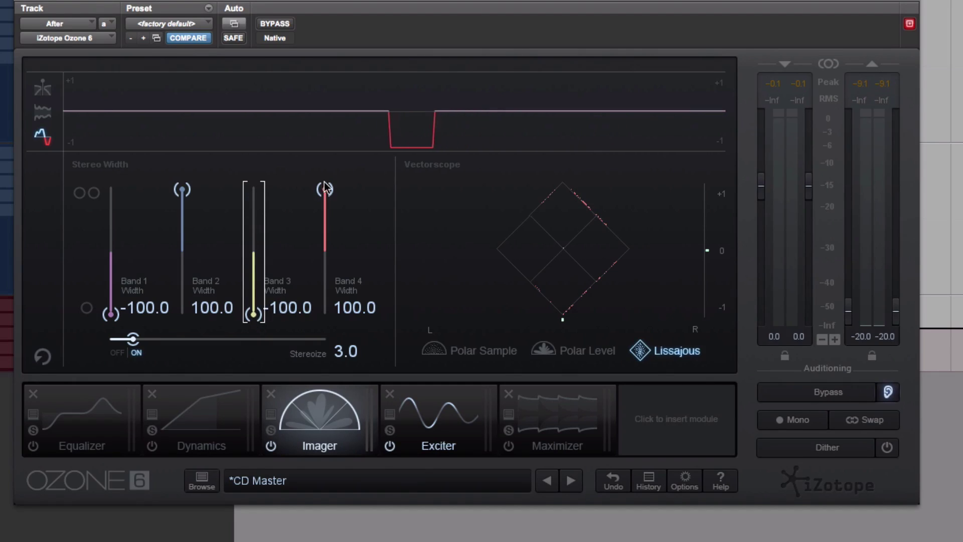
pyautogui.click(44, 93)
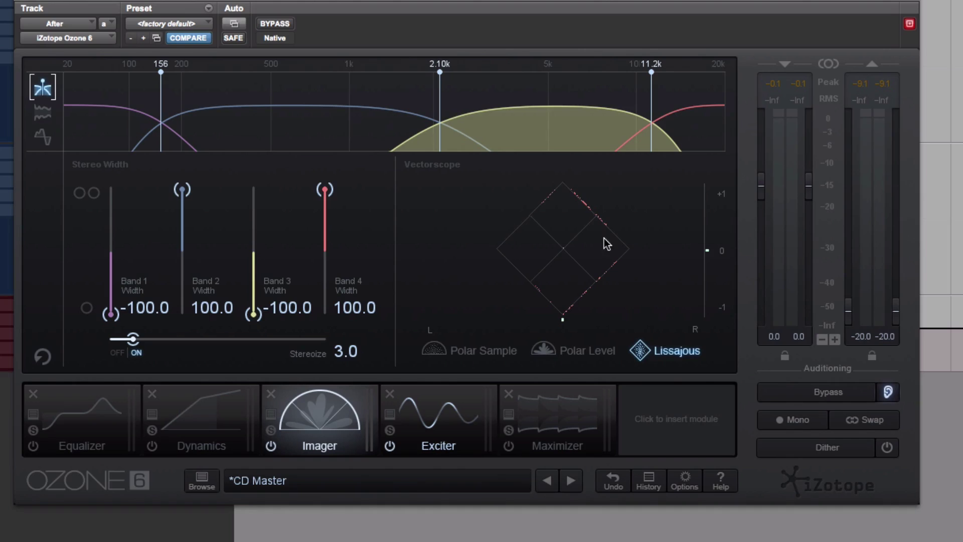
pyautogui.click(43, 136)
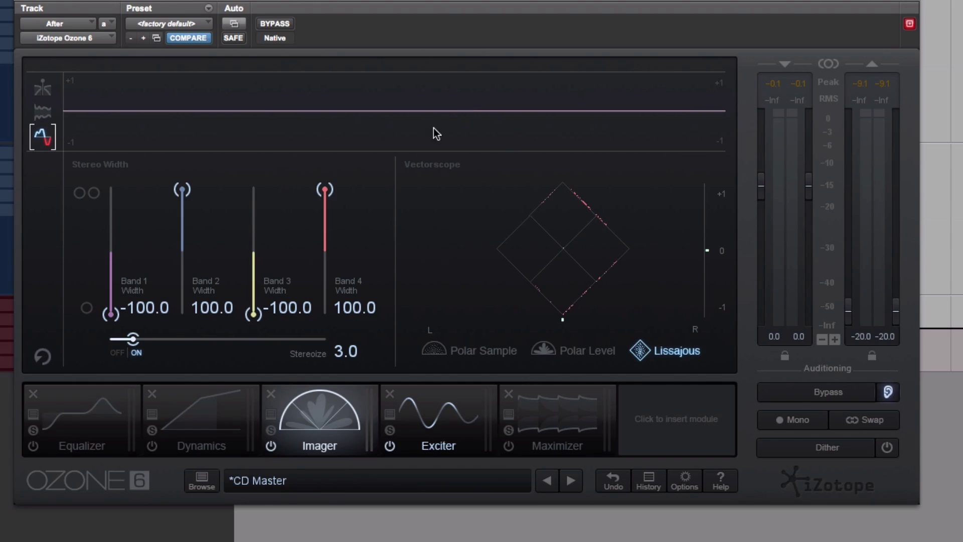
# Reset the stereo width of Bands 4, 3, 2 and 1 to 0
pyautogui.keyDown('alt'); pyautogui.click(324, 190); pyautogui.keyUp('alt')
pyautogui.keyDown('alt'); pyautogui.click(253, 313); pyautogui.keyUp('alt')
pyautogui.keyDown('alt'); pyautogui.click(182, 191); pyautogui.keyUp('alt')
pyautogui.keyDown('alt'); pyautogui.click(109, 315); pyautogui.keyUp('alt')
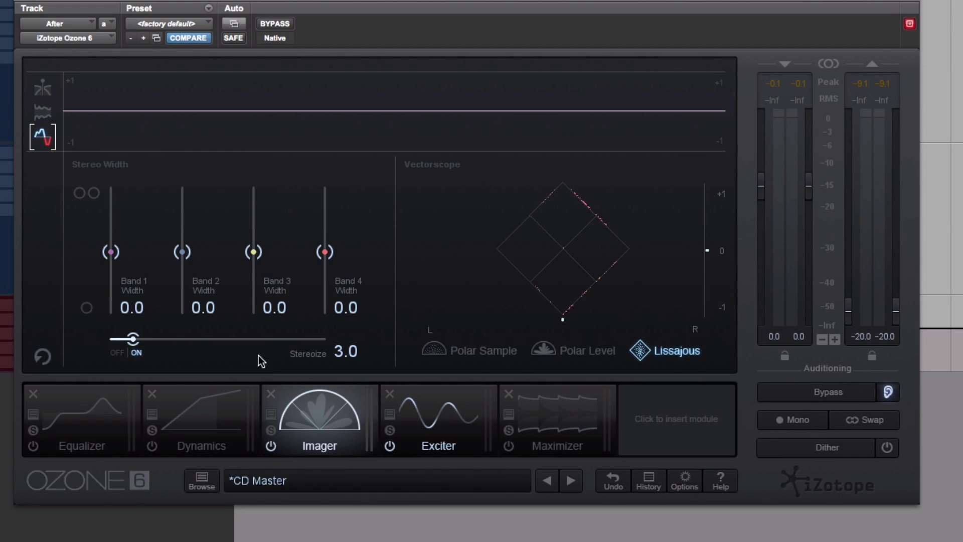
# Lower the Stereoize amount to its minimum and switch Stereoize off
pyautogui.click(122, 352)
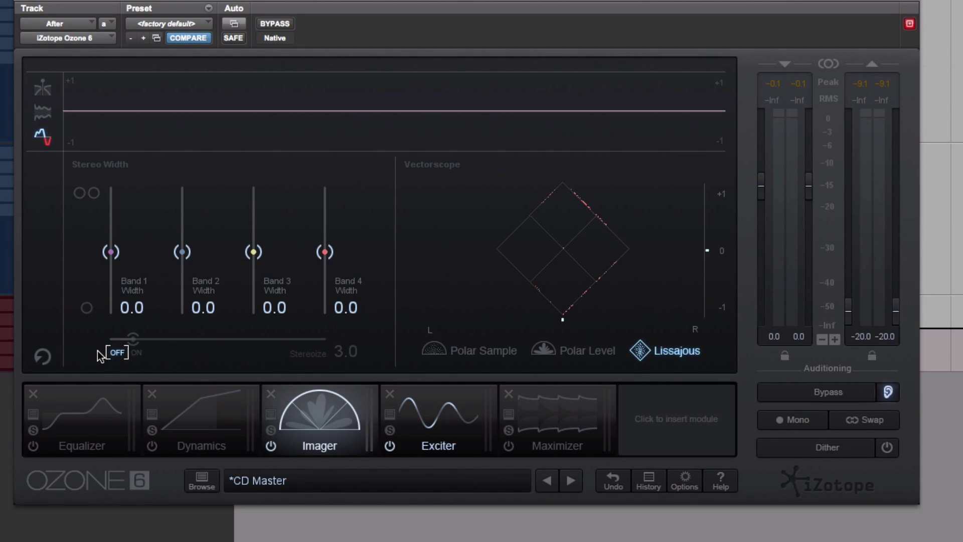
pyautogui.click(134, 353)
pyautogui.moveTo(132, 339); pyautogui.dragTo(81, 346)
pyautogui.click(115, 352)
# Disable the Imager module and open the Exciter module
pyautogui.click(270, 446)
pyautogui.click(402, 432)
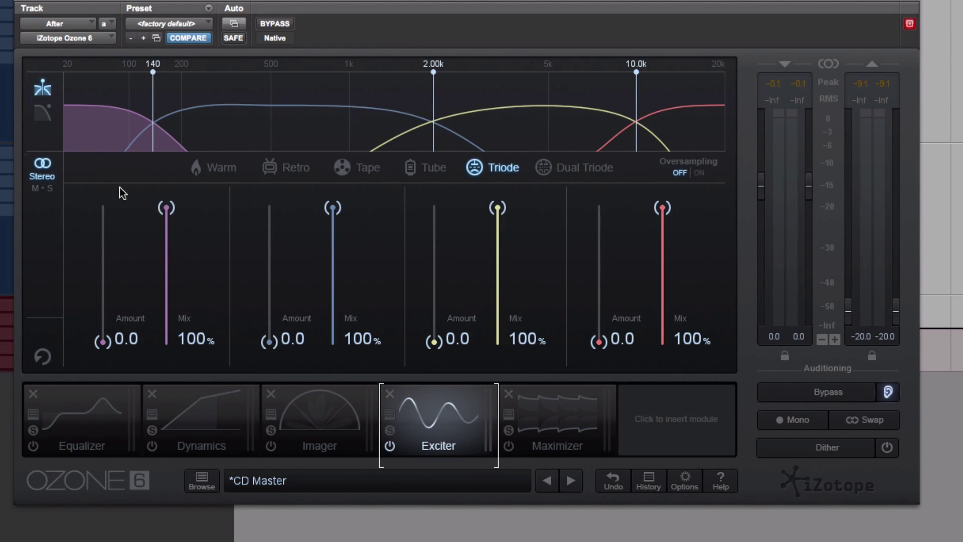
# Review the Exciter's available crossover types in the options, leaving Hybrid selected, and cancel out of the options
pyautogui.rightClick(297, 113)
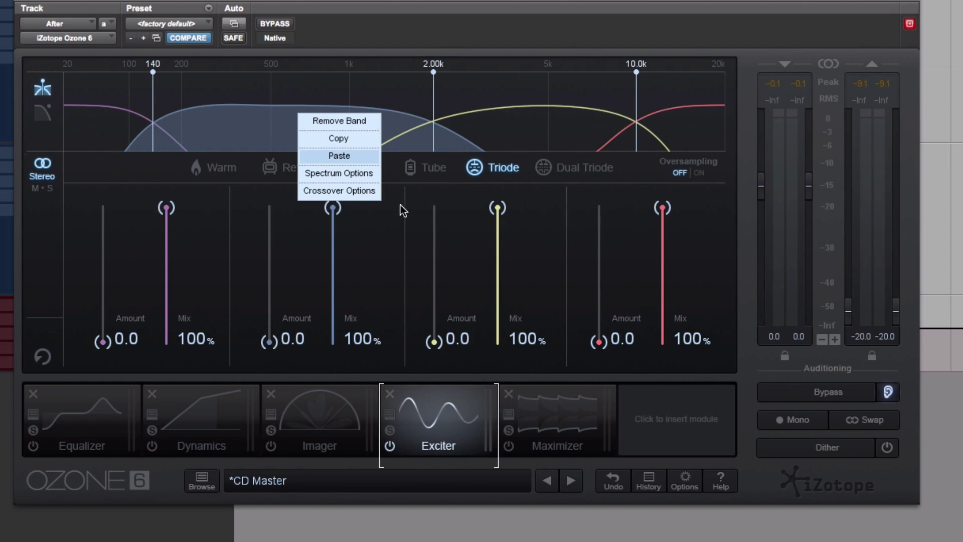
pyautogui.click(676, 483)
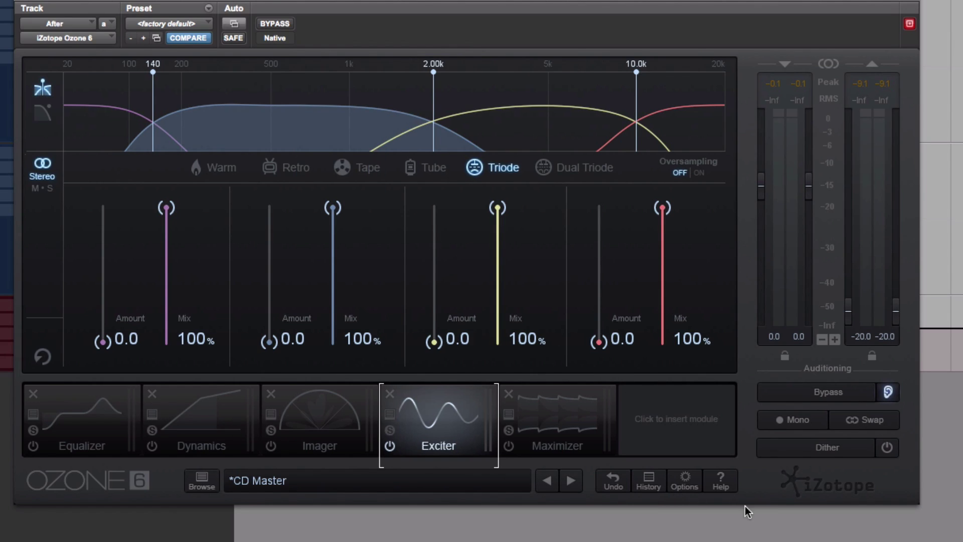
pyautogui.click(692, 486)
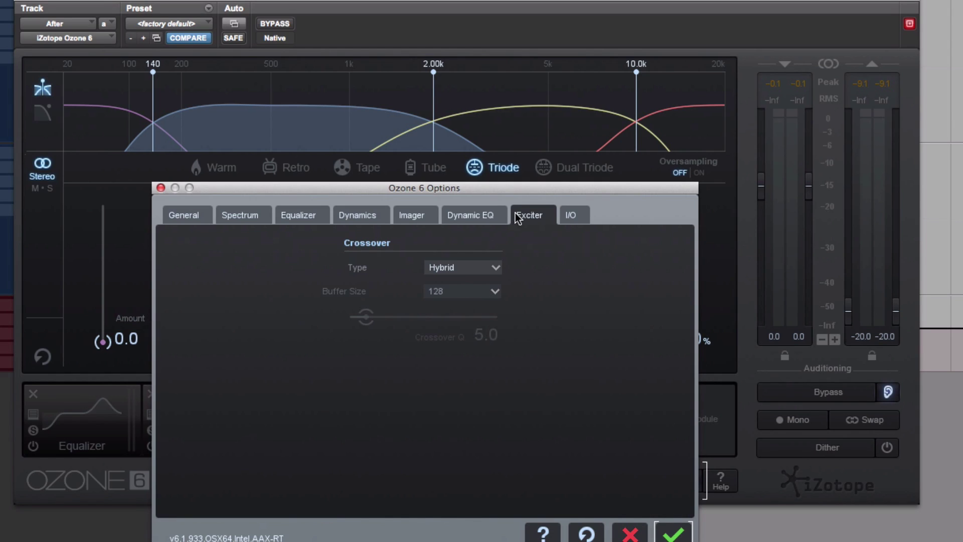
pyautogui.click(468, 266)
pyautogui.click(441, 321)
pyautogui.click(463, 266)
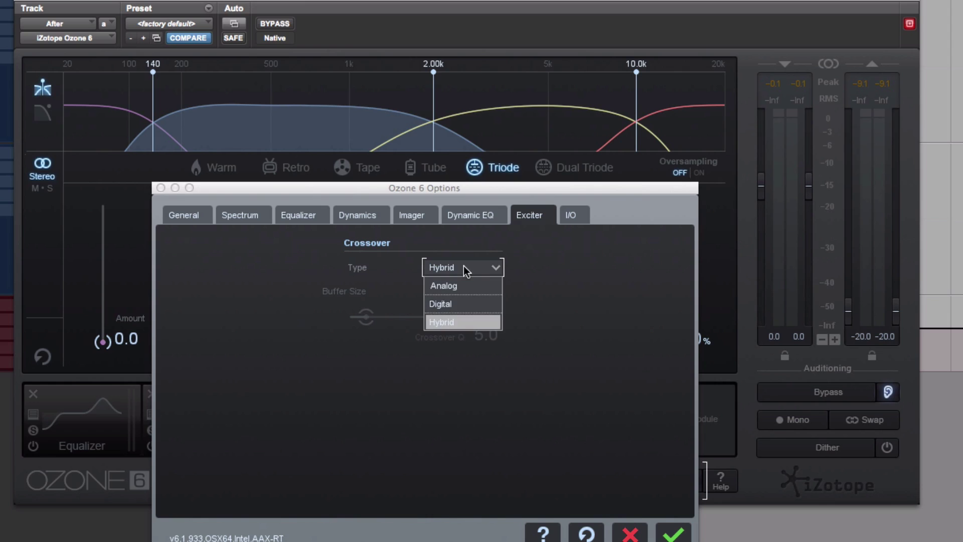
pyautogui.click(603, 441)
pyautogui.click(627, 532)
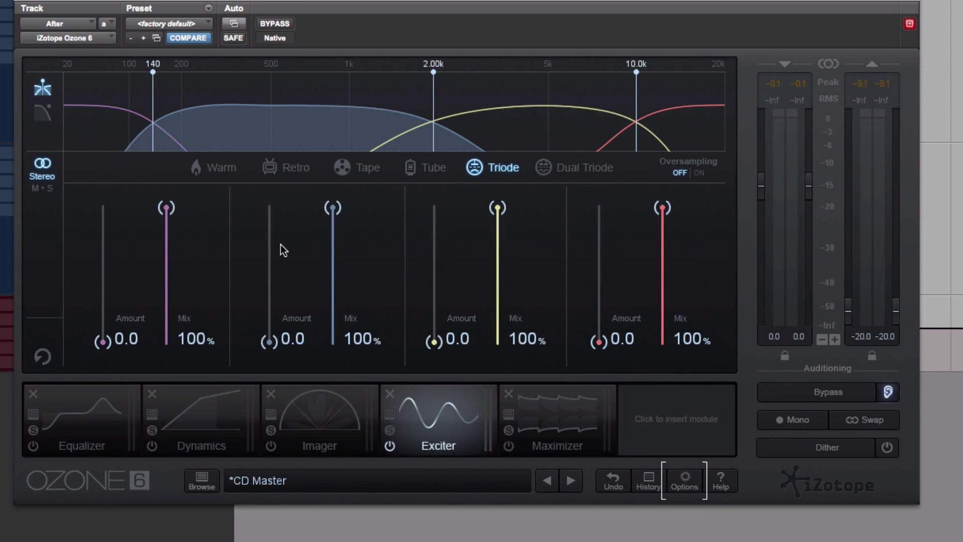
# Set the Exciter's first crossover to 245 Hz and its second crossover to 1.83 kHz
pyautogui.moveTo(153, 72); pyautogui.dragTo(200, 73)
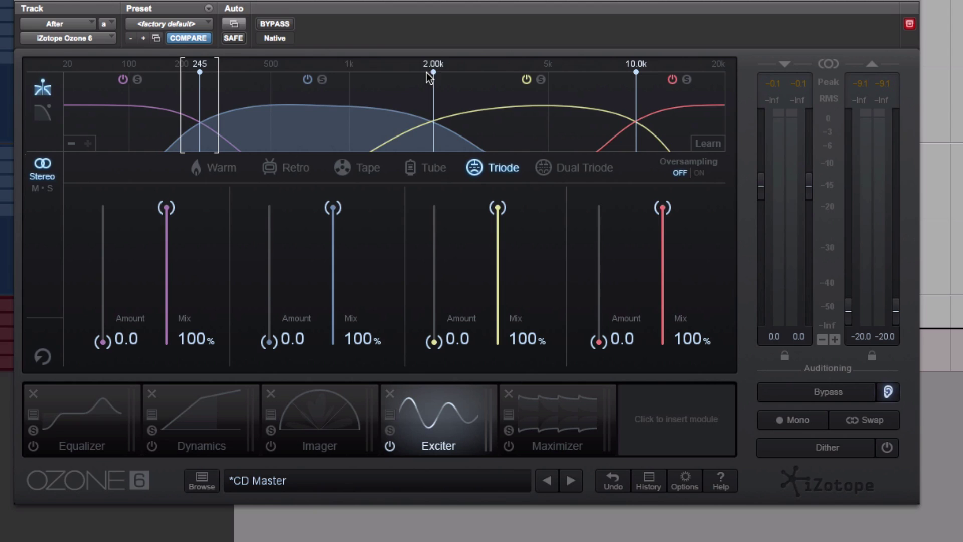
pyautogui.moveTo(426, 72); pyautogui.dragTo(416, 73)
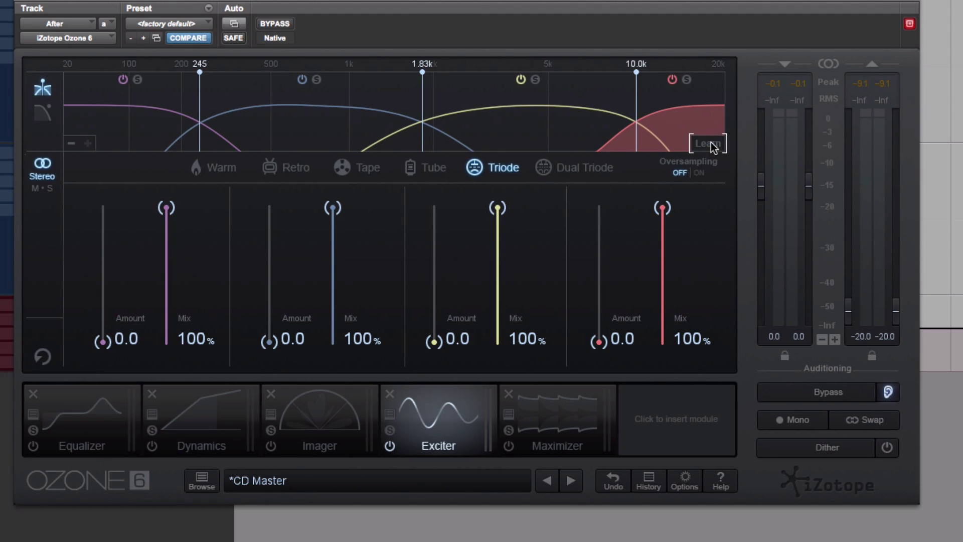
# Try a -3.0 dB high cut near 5236 Hz in the Exciter's filter view, flatten it to 0.0 dB, and return to the crossover view
pyautogui.click(43, 113)
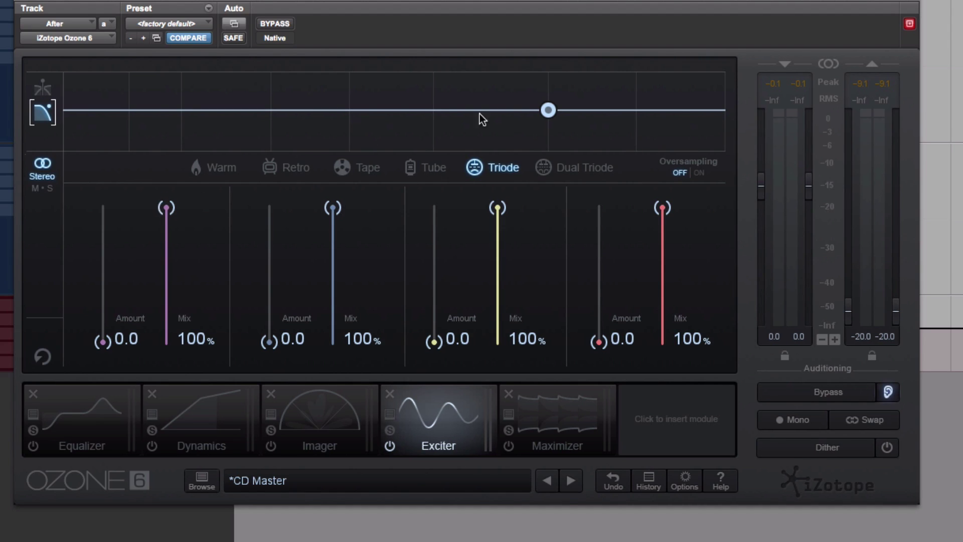
pyautogui.moveTo(545, 113)
pyautogui.mouseDown()
pyautogui.moveTo(541, 79)
pyautogui.moveTo(542, 97)
pyautogui.moveTo(545, 85)
pyautogui.moveTo(463, 71)
pyautogui.moveTo(483, 98)
pyautogui.moveTo(481, 136)
pyautogui.moveTo(466, 120)
pyautogui.moveTo(371, 126)
pyautogui.moveTo(549, 118)
pyautogui.mouseUp()
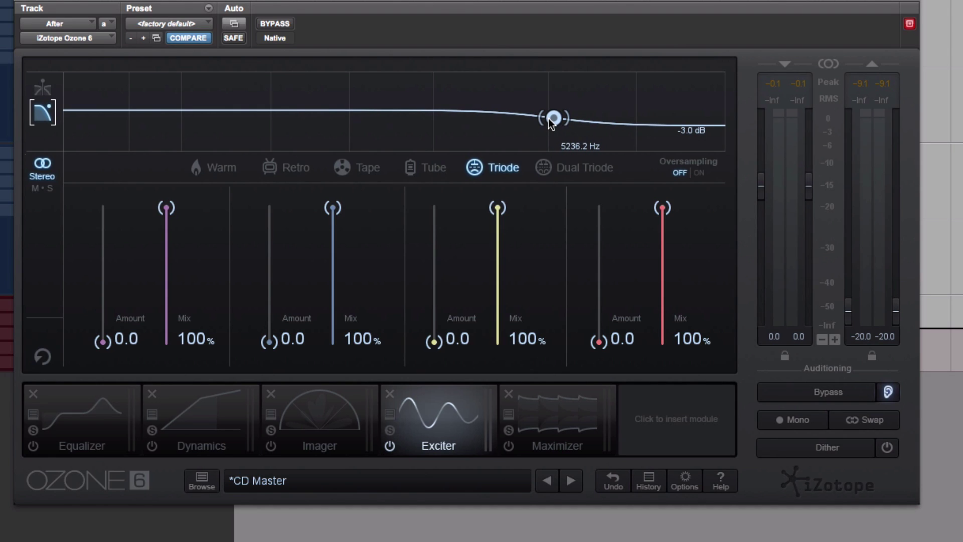
pyautogui.moveTo(549, 118); pyautogui.dragTo(556, 110)
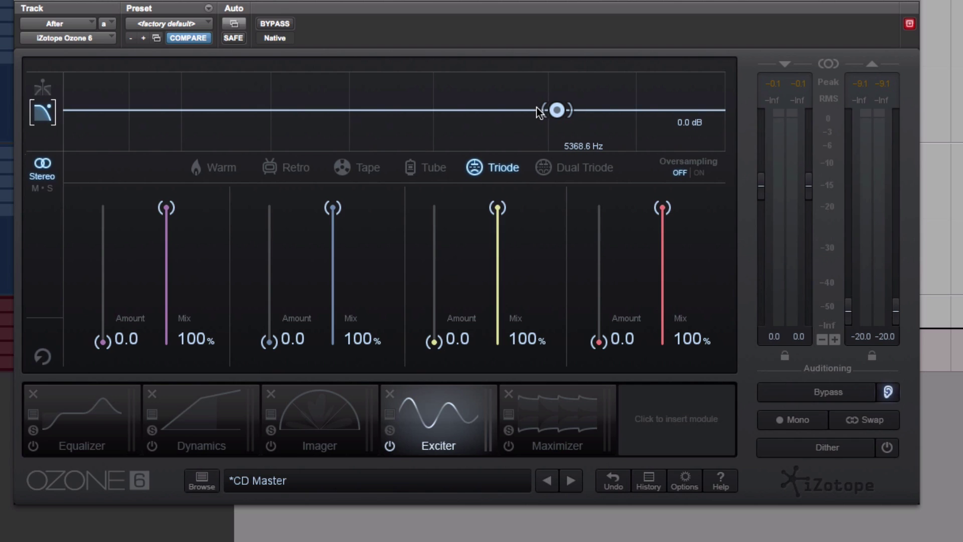
pyautogui.click(36, 88)
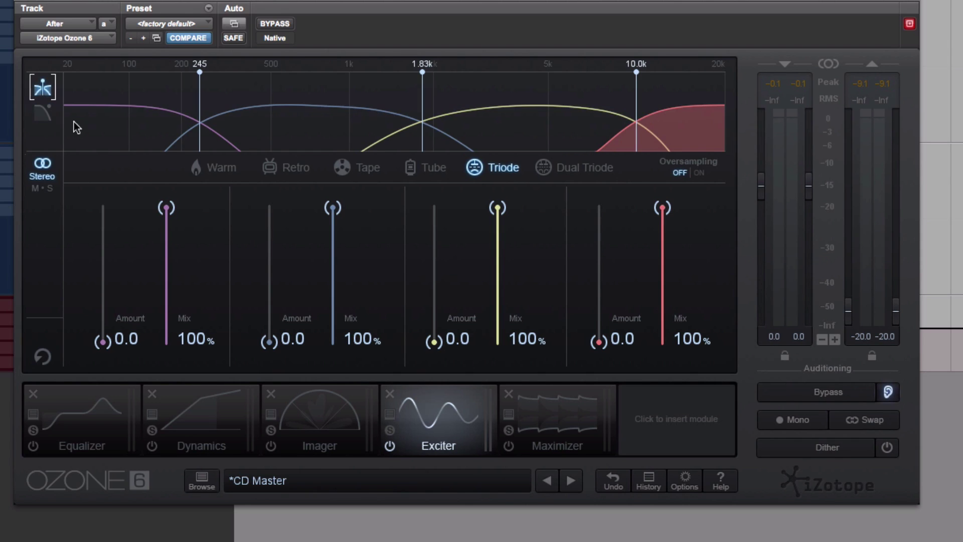
# Remove all of the Exciter's crossovers so that it works as one full-range band, and select that band
pyautogui.click(328, 130)
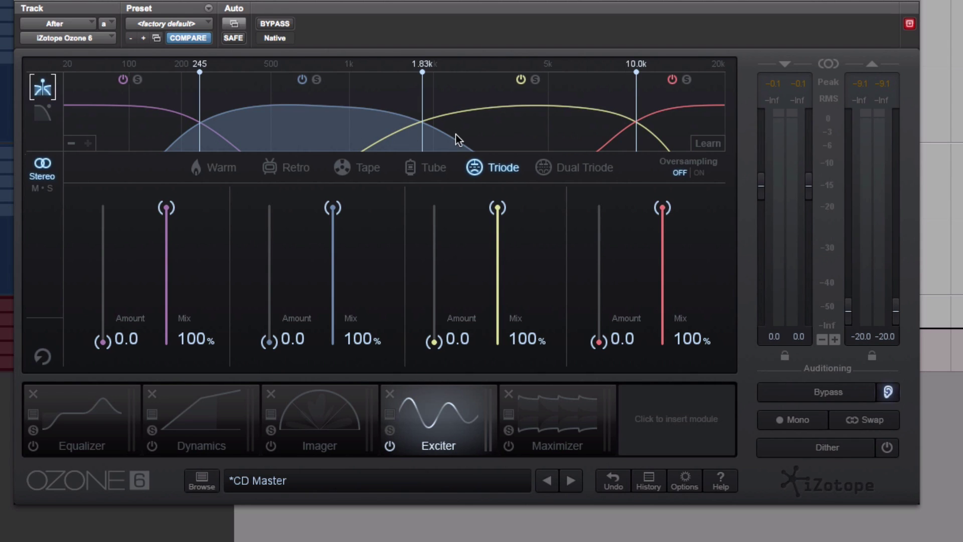
pyautogui.click(71, 143)
pyautogui.click(71, 143)
pyautogui.click(71, 143)
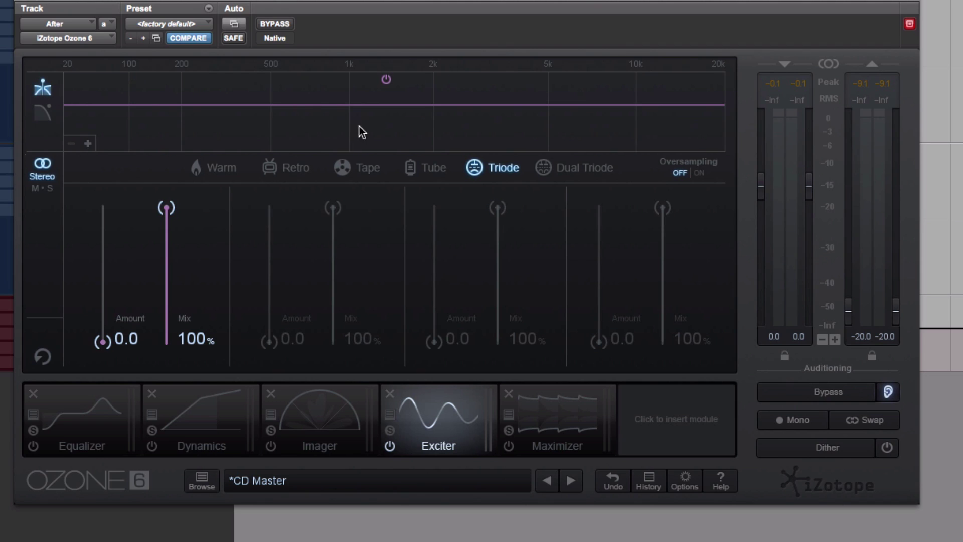
pyautogui.click(388, 115)
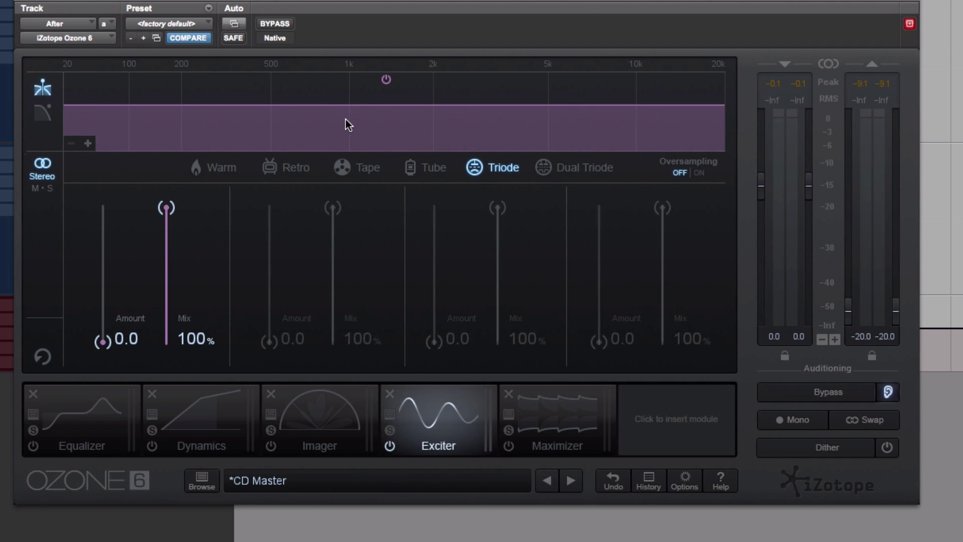
# Try the Warm, Retro, Tape, Tube and Triode modes on the single band, ending on Dual Triode
pyautogui.click(212, 171)
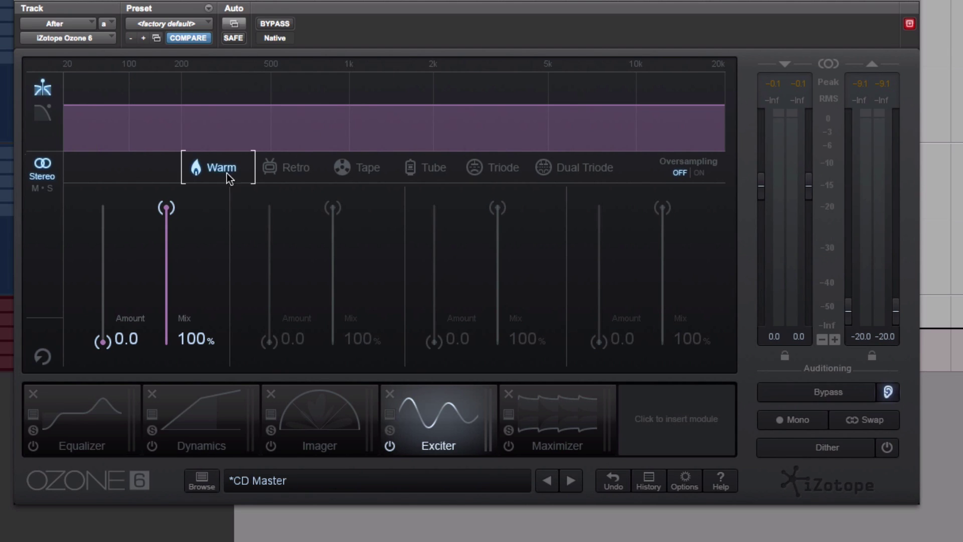
pyautogui.click(273, 172)
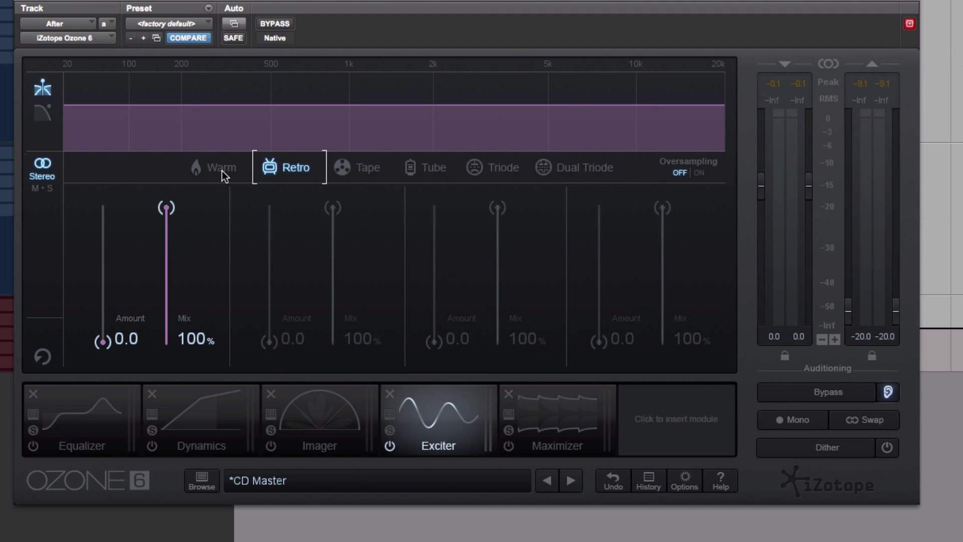
pyautogui.click(224, 175)
pyautogui.click(291, 175)
pyautogui.click(372, 174)
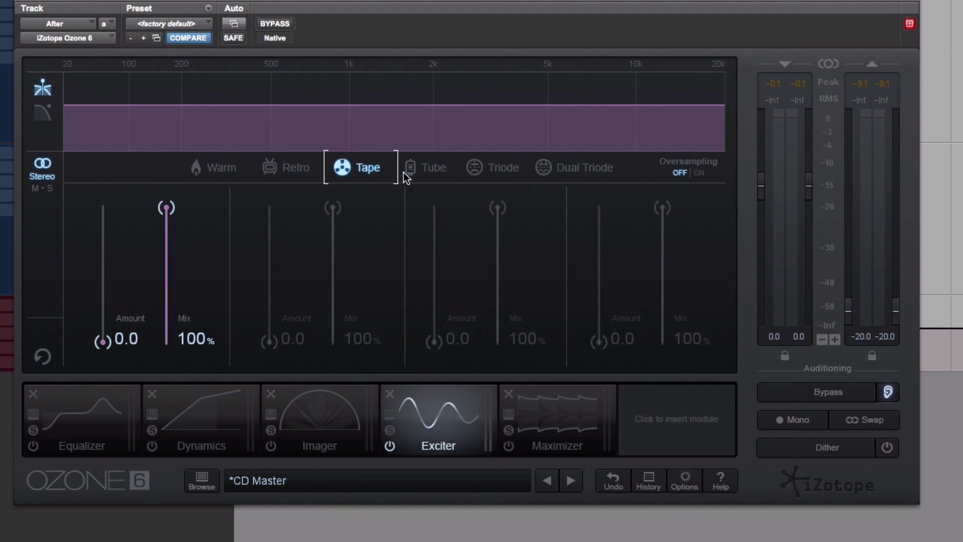
pyautogui.click(426, 173)
pyautogui.click(490, 174)
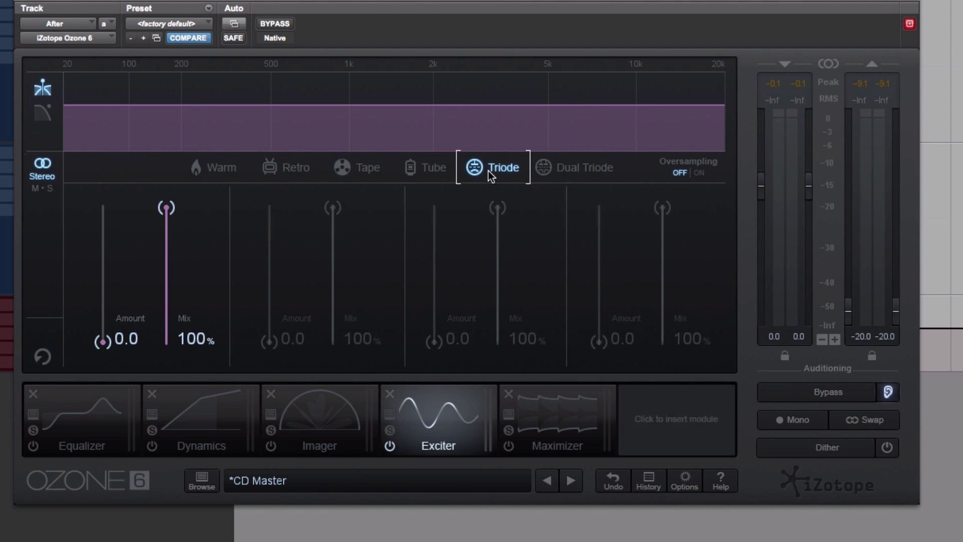
pyautogui.click(575, 160)
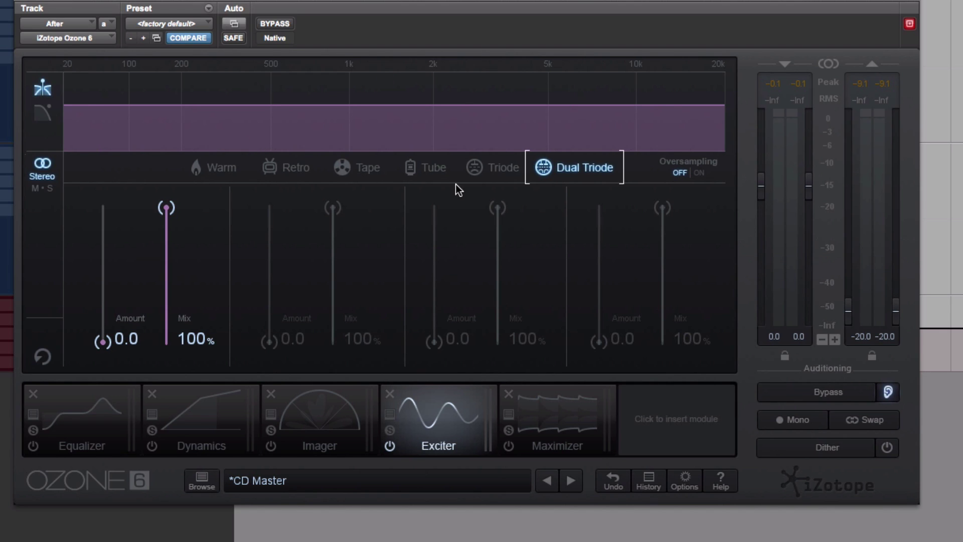
# Divide the Exciter into four bands at 140 Hz, 2.00 kHz and 10.0 kHz, with the third band at 75.3% mix in Triode mode
pyautogui.click(87, 144)
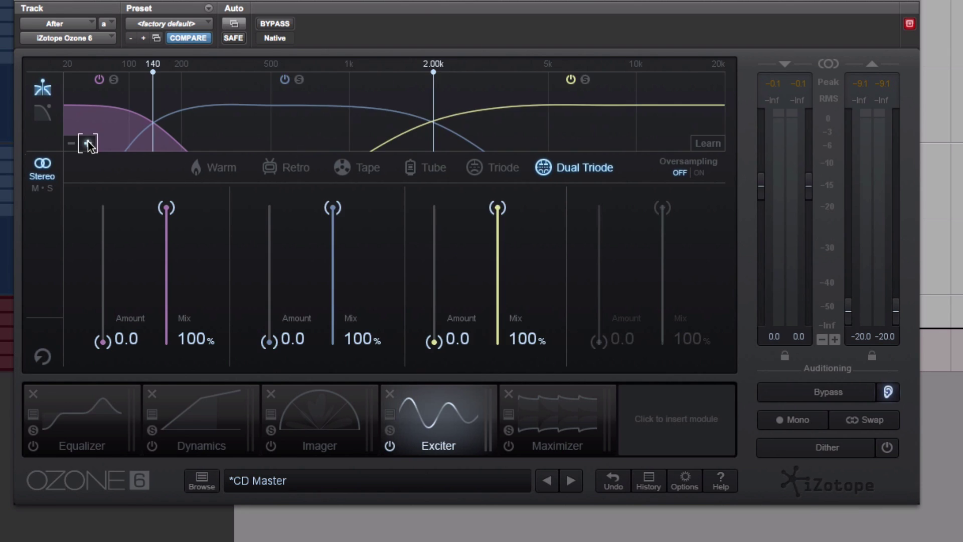
pyautogui.moveTo(514, 126); pyautogui.dragTo(514, 186)
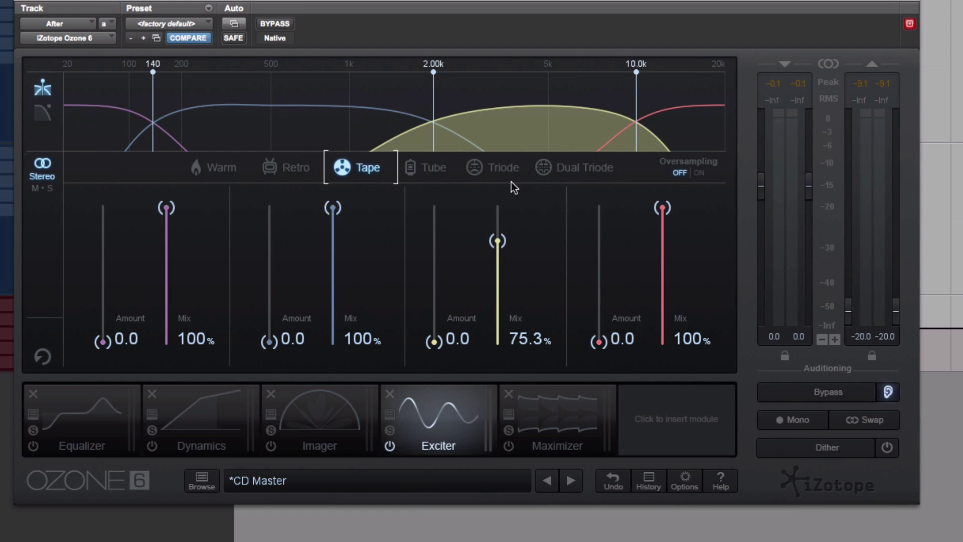
pyautogui.click(438, 179)
pyautogui.click(507, 166)
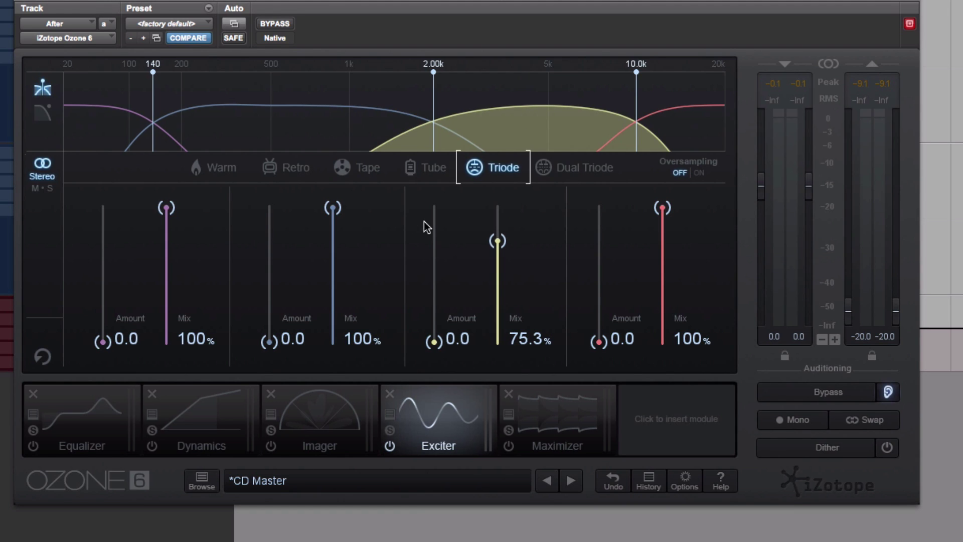
# Try Warm mode on the Exciter's second band and Triode, Dual Triode and Tube modes on the third band
pyautogui.click(276, 116)
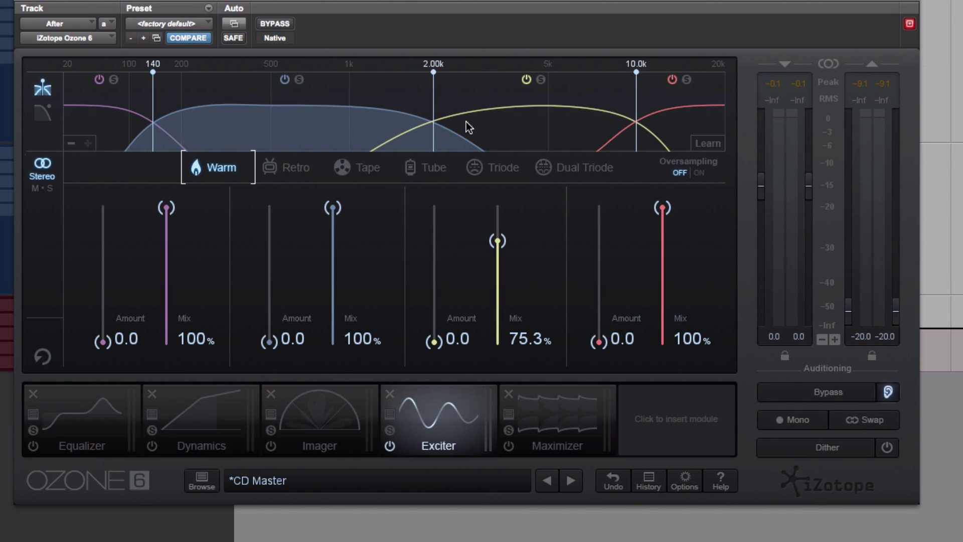
pyautogui.click(513, 167)
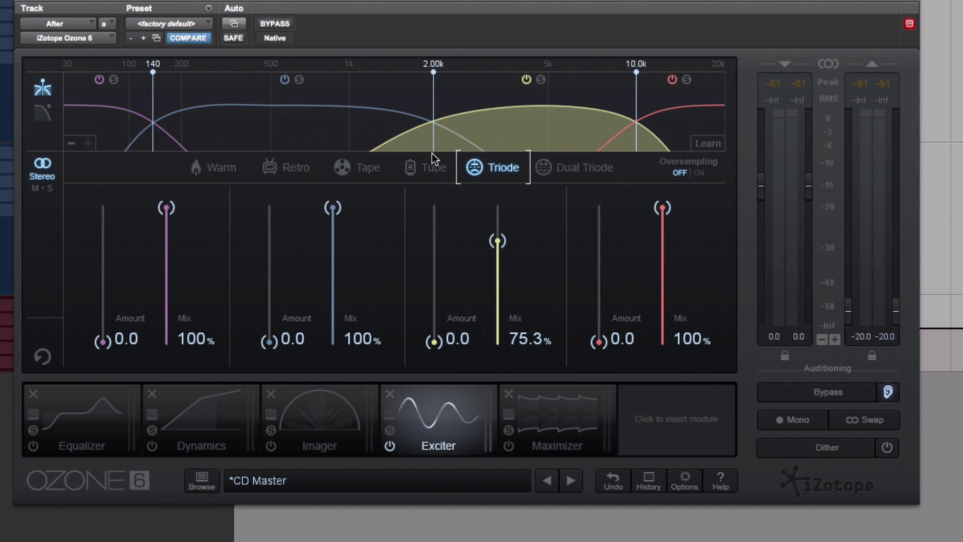
pyautogui.click(431, 167)
pyautogui.click(582, 167)
pyautogui.click(409, 167)
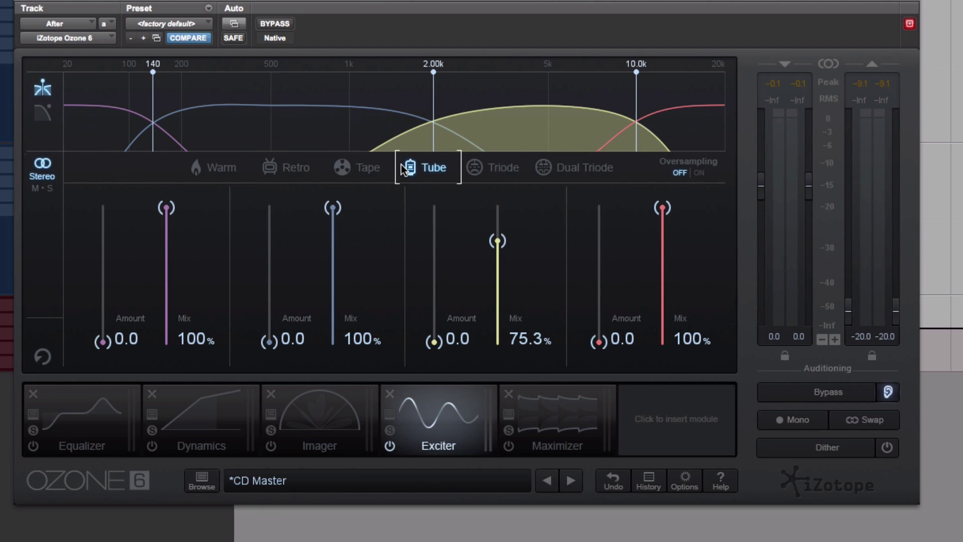
# Compare the Retro, Warm and Tape modes, leaving the second band on Tape, and set the third band's mix to 100%
pyautogui.click(357, 167)
pyautogui.click(283, 167)
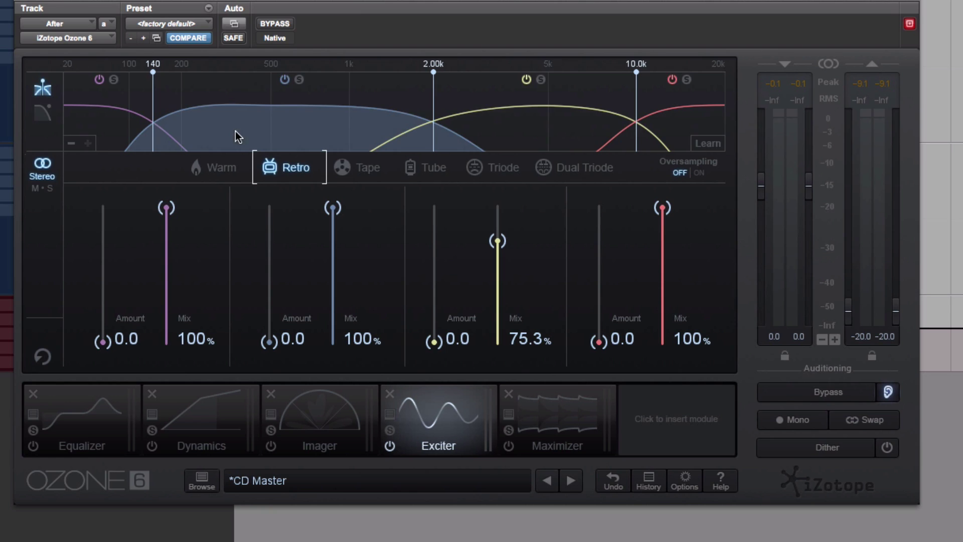
pyautogui.click(212, 171)
pyautogui.click(284, 166)
pyautogui.click(381, 169)
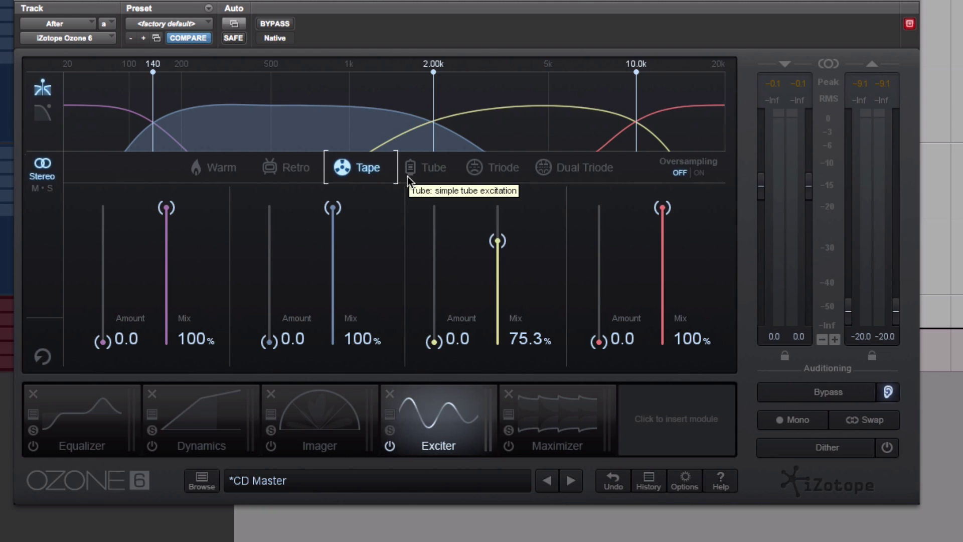
pyautogui.moveTo(498, 245); pyautogui.dragTo(500, 191)
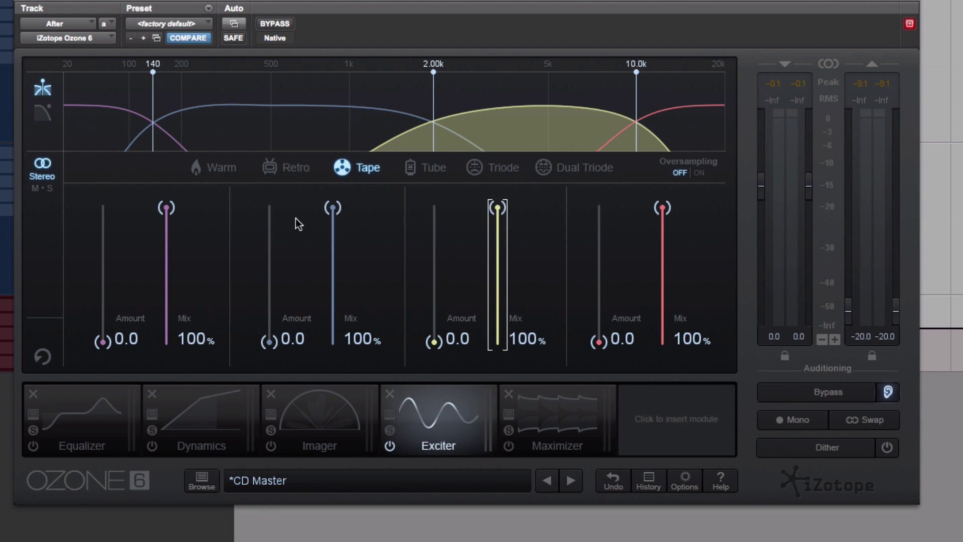
pyautogui.click(170, 213)
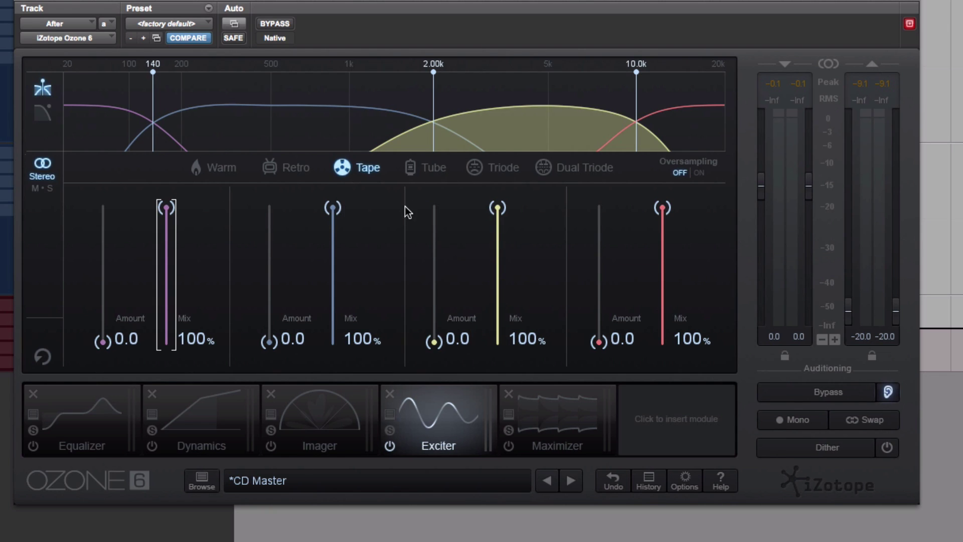
# Try the second band's amount at 15.0 and 8.5 and its mix at 51.8%, and return them to 0.0 and 100%
pyautogui.moveTo(264, 341); pyautogui.dragTo(279, 189)
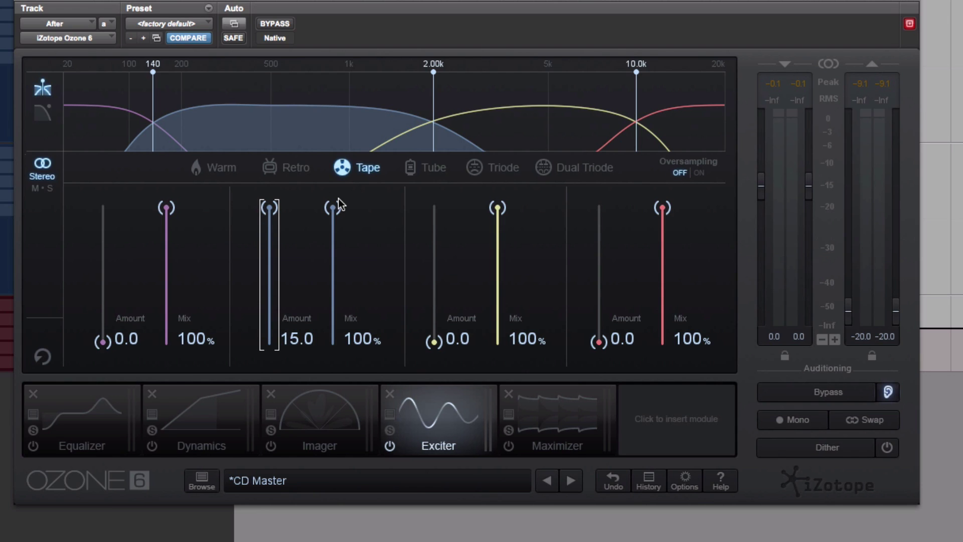
pyautogui.moveTo(266, 206); pyautogui.dragTo(270, 266)
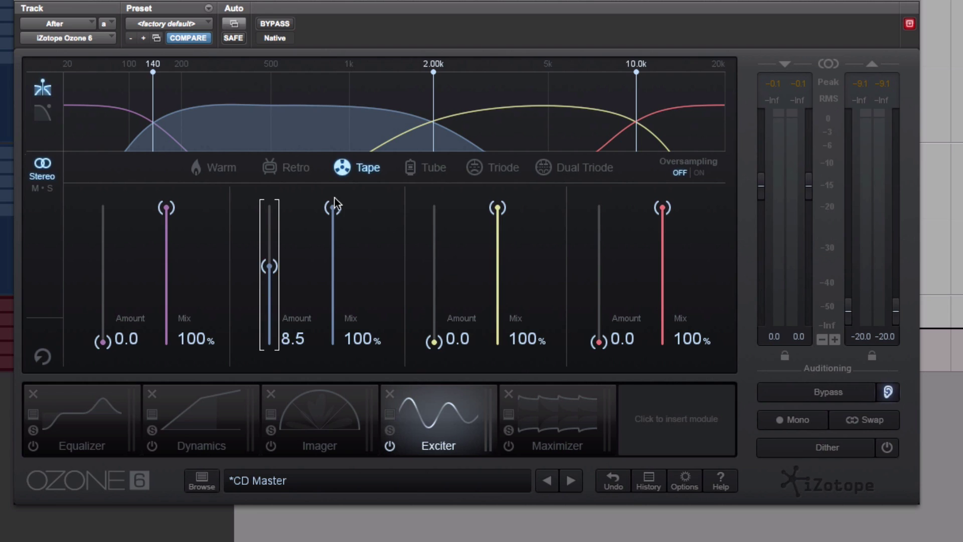
pyautogui.moveTo(333, 207); pyautogui.dragTo(331, 274)
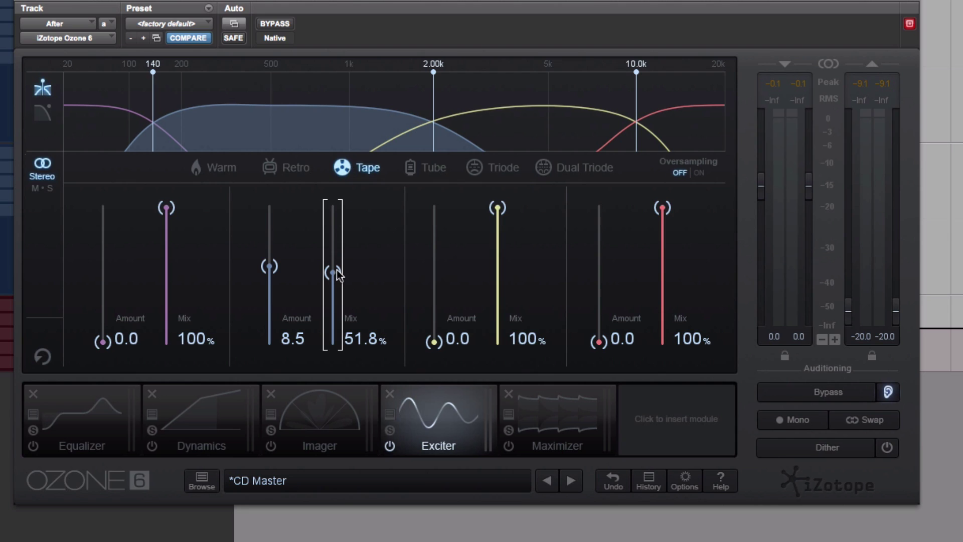
pyautogui.moveTo(338, 274); pyautogui.dragTo(337, 183)
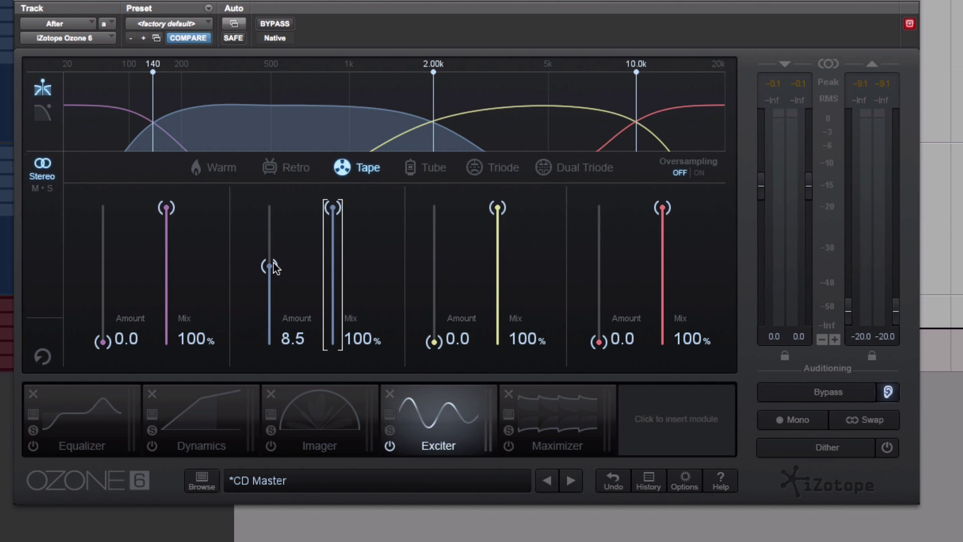
pyautogui.moveTo(270, 266); pyautogui.dragTo(275, 324)
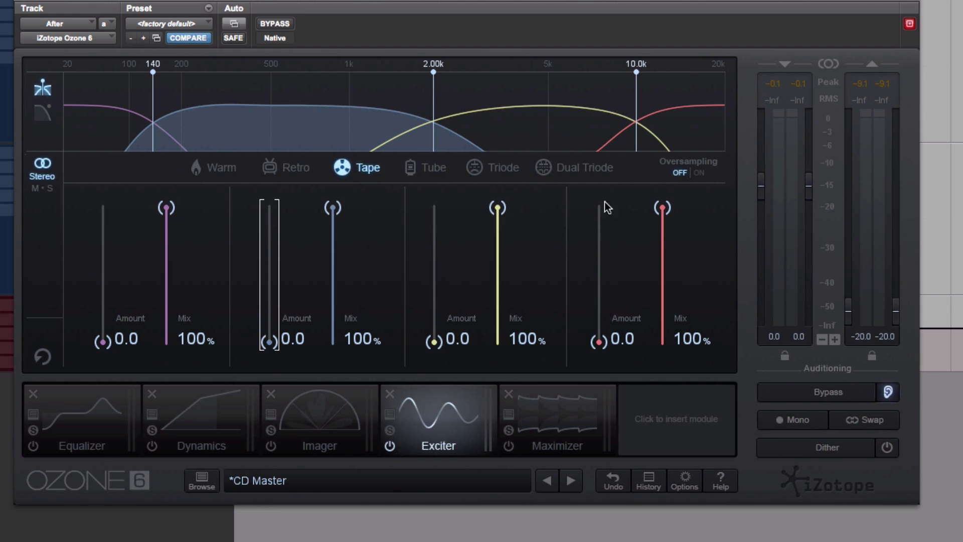
# Toggle the Exciter's Oversampling on and off repeatedly to compare both settings, leaving it off
pyautogui.click(699, 173)
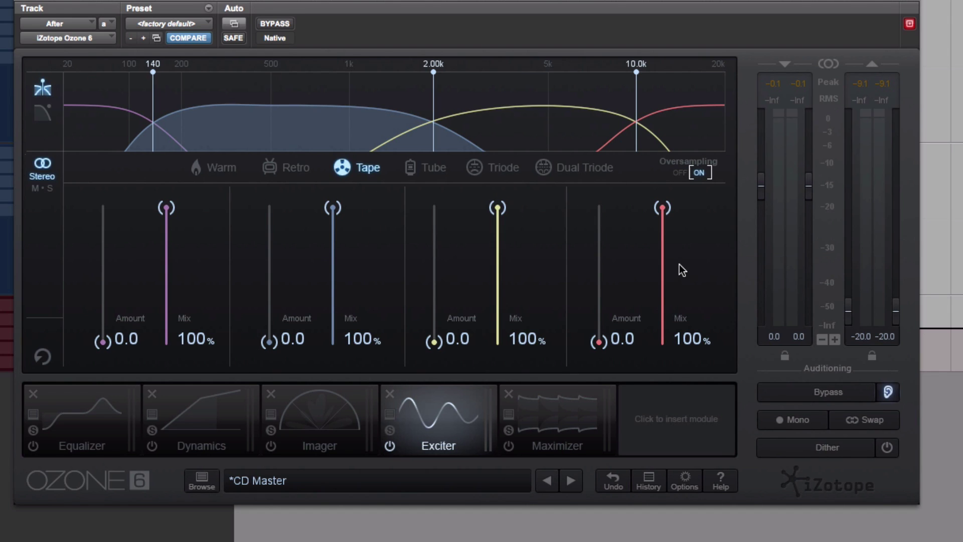
pyautogui.moveTo(520, 73)
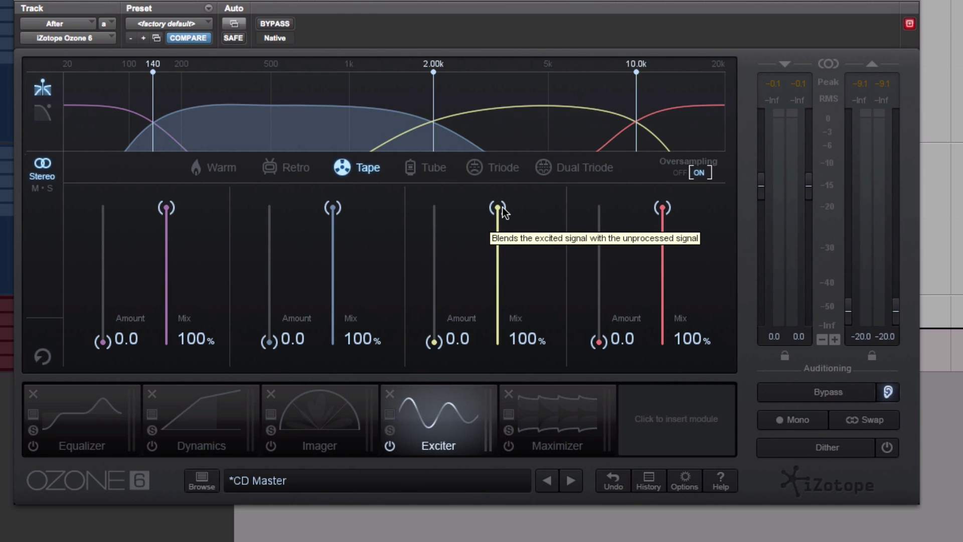
pyautogui.click(705, 175)
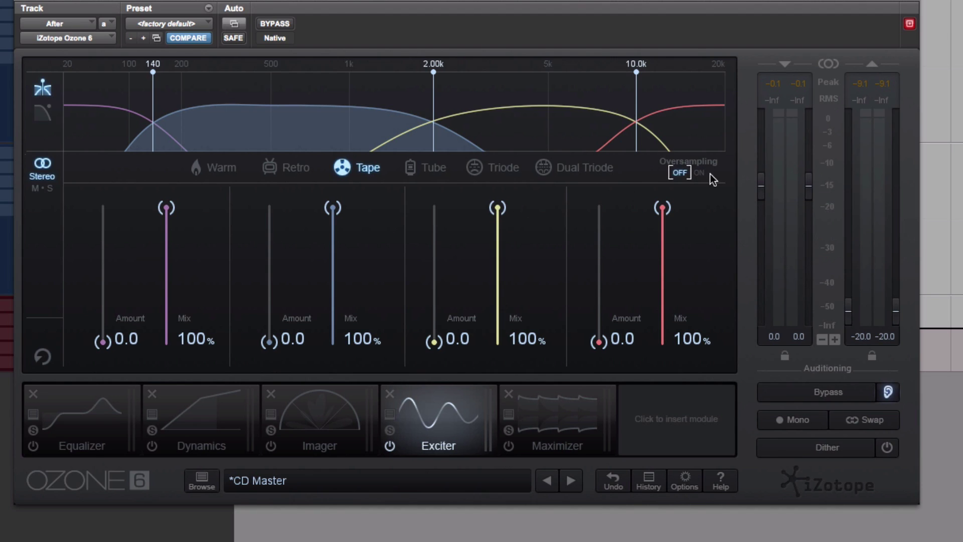
pyautogui.click(700, 176)
pyautogui.click(681, 173)
pyautogui.click(703, 176)
pyautogui.click(682, 173)
pyautogui.click(697, 175)
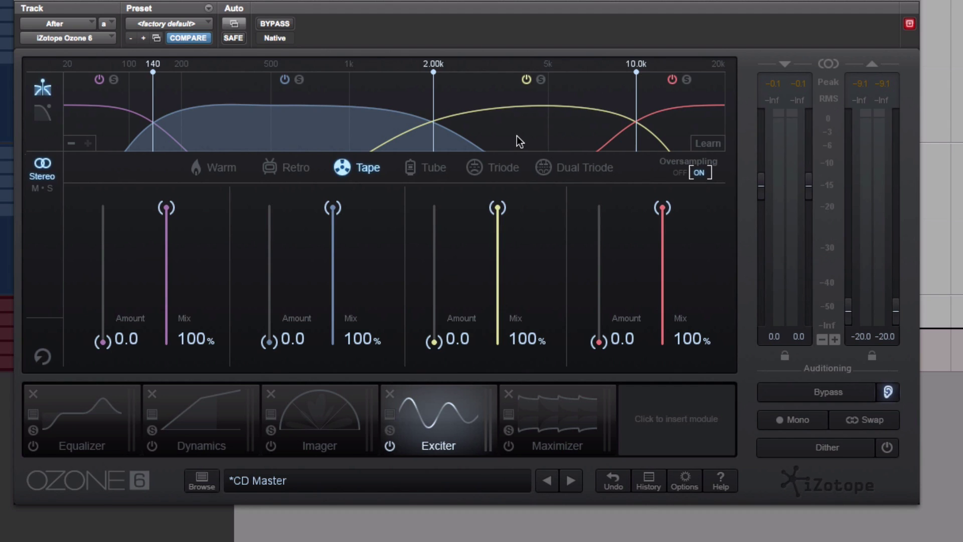
pyautogui.click(678, 172)
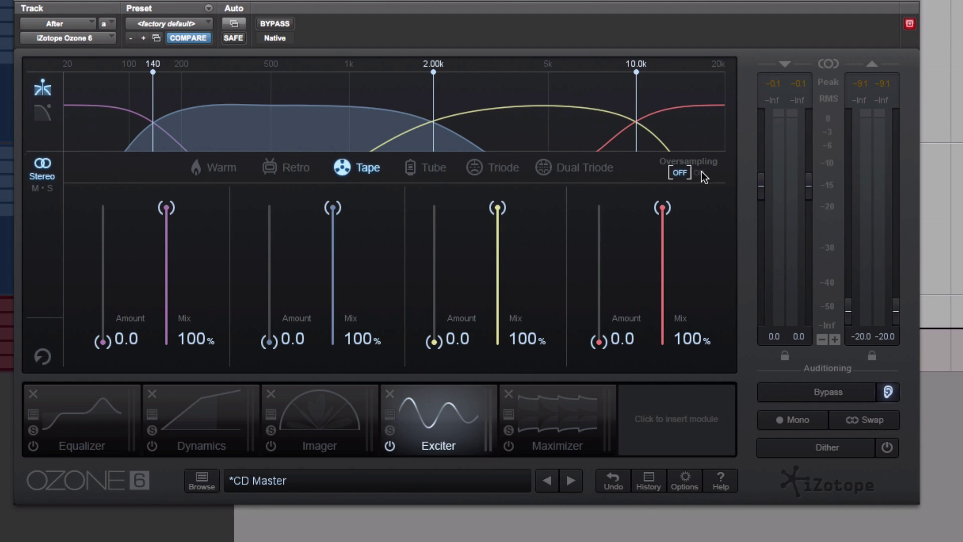
pyautogui.click(697, 174)
pyautogui.click(681, 173)
pyautogui.click(702, 174)
pyautogui.click(679, 171)
pyautogui.click(701, 172)
pyautogui.click(680, 173)
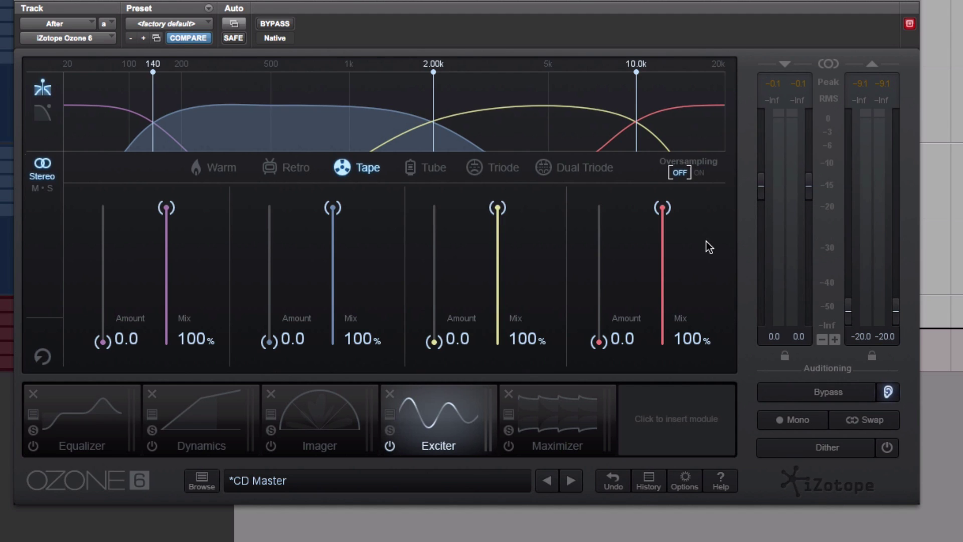
pyautogui.click(702, 176)
pyautogui.click(677, 173)
# Switch between the Imager and Exciter modules to compare them, ending with the Exciter displayed
pyautogui.click(330, 414)
pyautogui.click(439, 401)
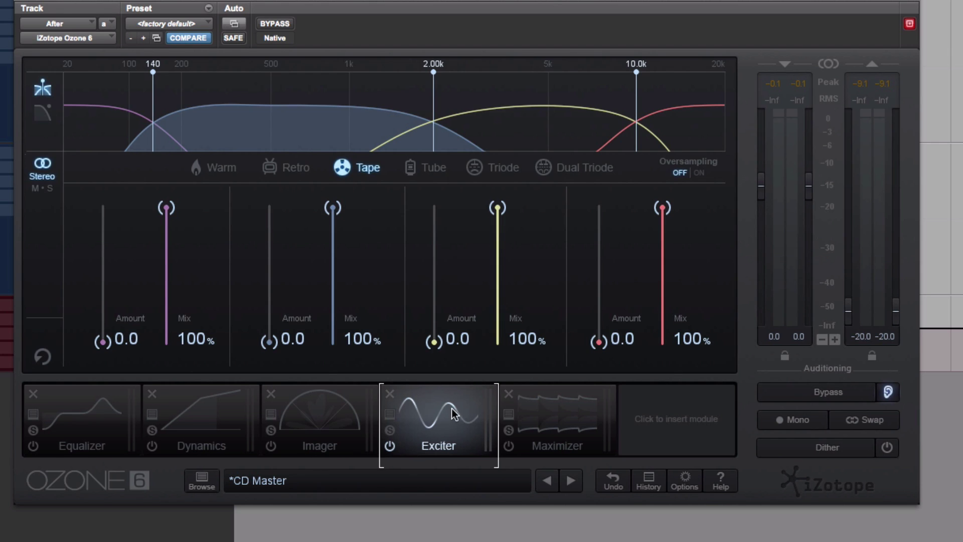
pyautogui.click(316, 409)
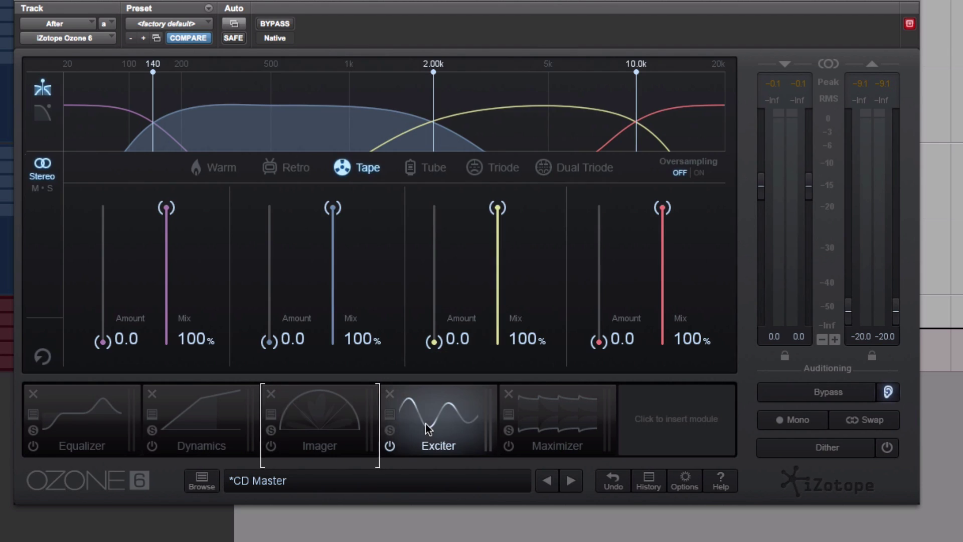
# Put the Exciter in Mid/Side processing and alternate between the Mid and Side channels, ending on Mid
pyautogui.click(42, 188)
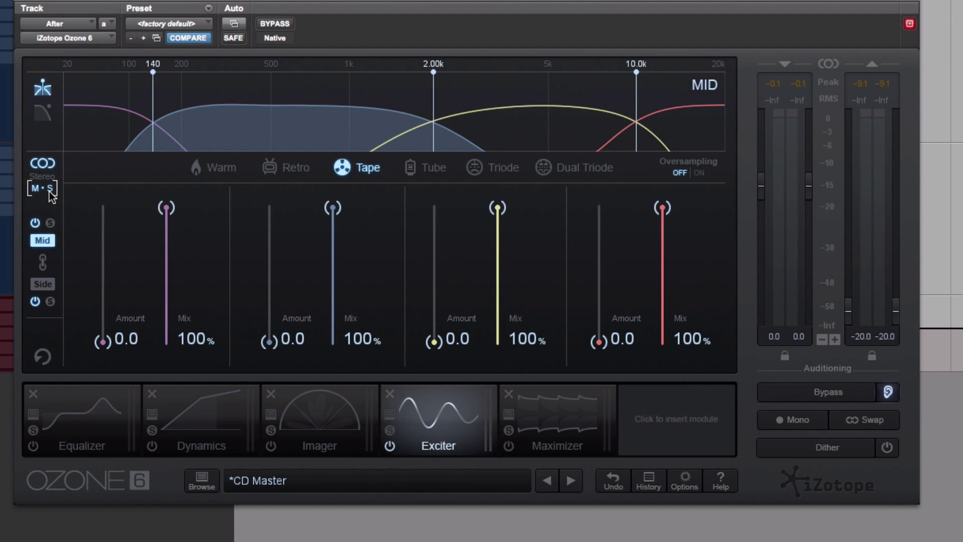
pyautogui.click(50, 284)
pyautogui.click(44, 240)
pyautogui.click(53, 286)
pyautogui.click(44, 242)
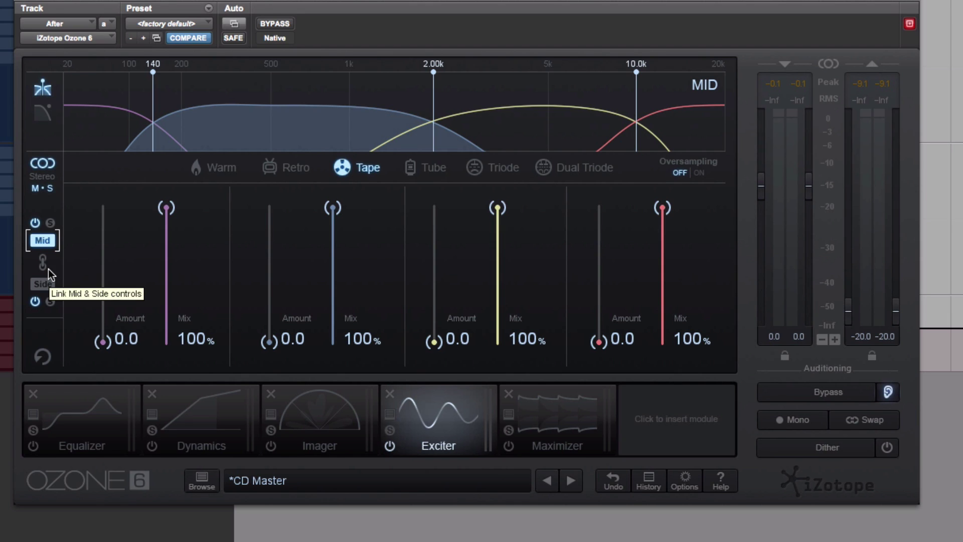
# Compare the Side and Mid channels' settings, and set the Side channel's third band amount to 0.9
pyautogui.click(53, 284)
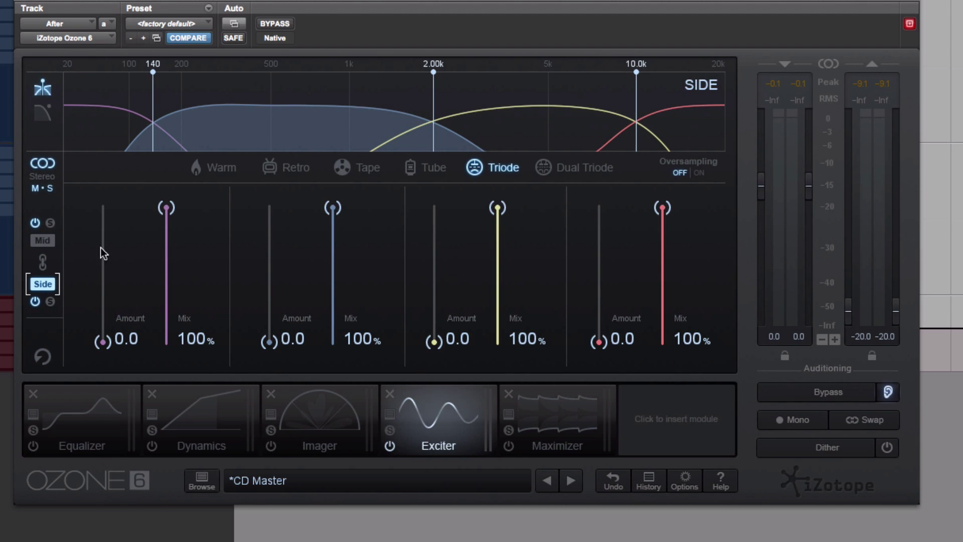
pyautogui.click(45, 240)
pyautogui.click(49, 283)
pyautogui.click(439, 339)
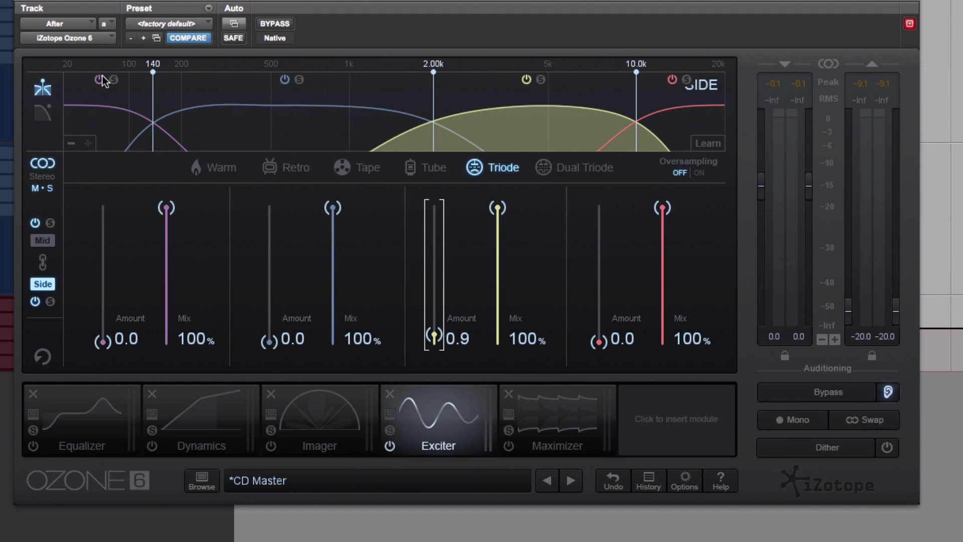
# Remove the lowest band from the Side channel of the Exciter, leaving the 2.00k and 10.0k crossovers
pyautogui.rightClick(110, 116)
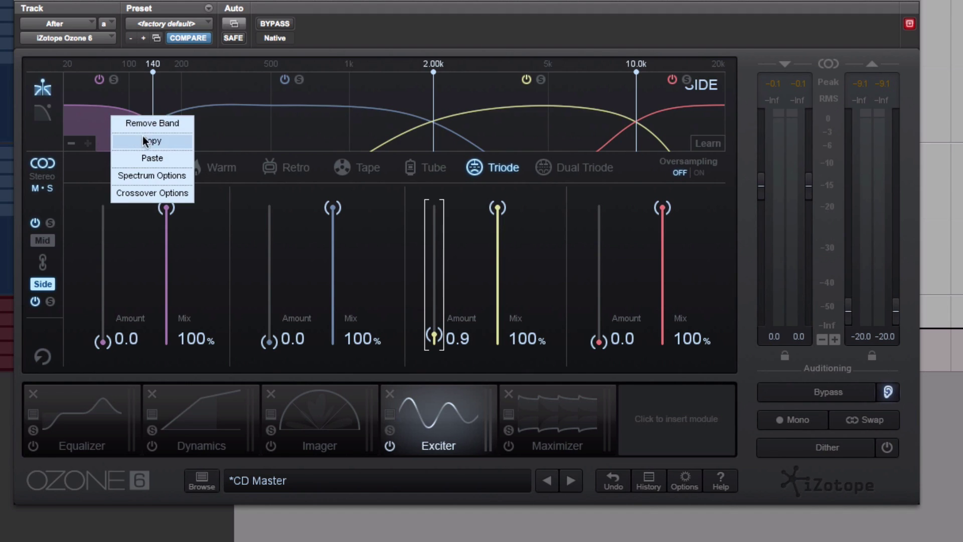
pyautogui.click(156, 122)
pyautogui.rightClick(297, 125)
pyautogui.click(320, 132)
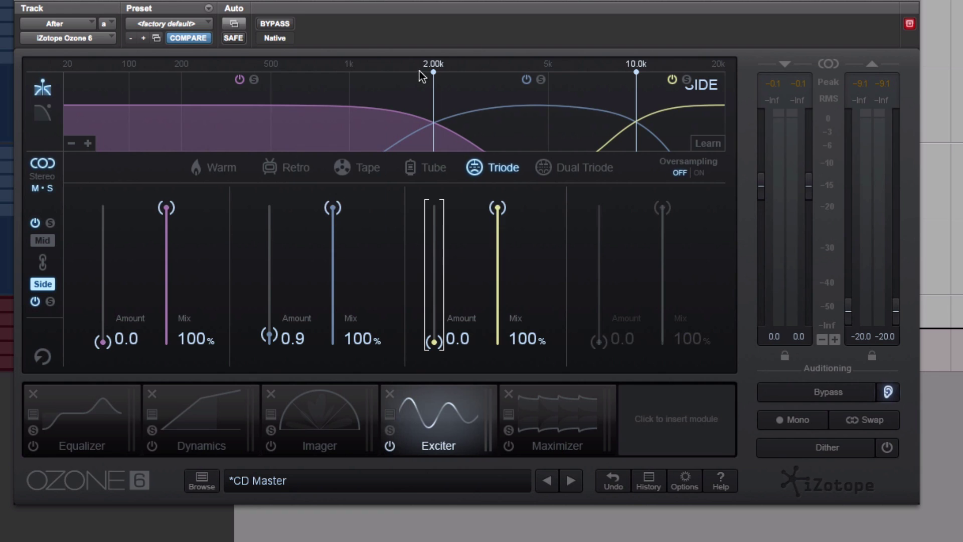
# Move the Side channel's lower crossover to 999 Hz, and bypass the lowest and highest bands
pyautogui.moveTo(433, 73); pyautogui.dragTo(349, 73)
pyautogui.rightClick(672, 129)
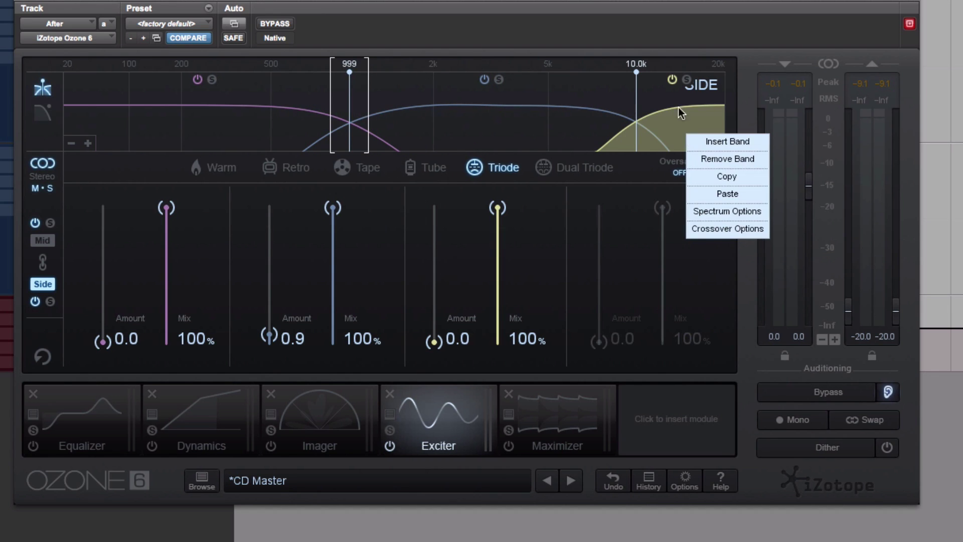
pyautogui.click(671, 81)
pyautogui.click(672, 80)
pyautogui.click(213, 80)
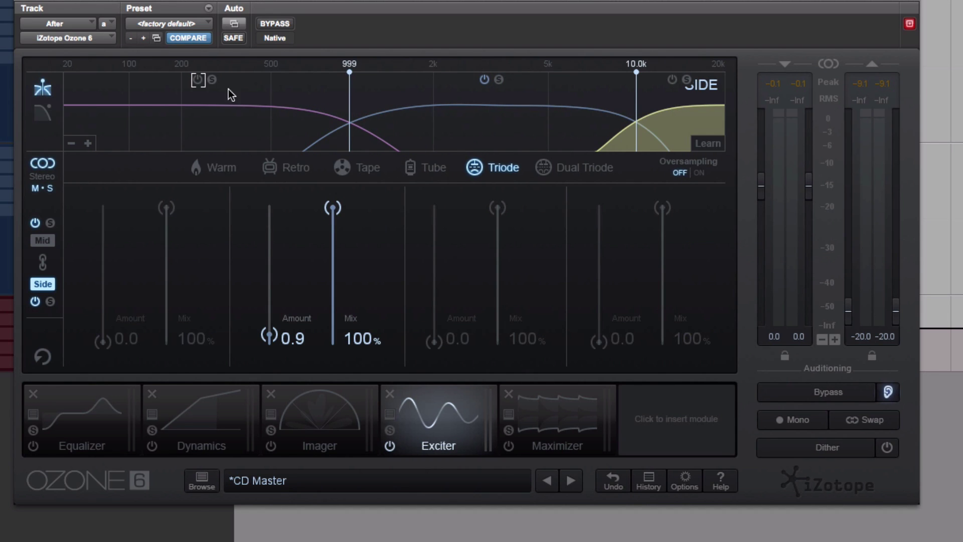
# Set the Side channel's crossovers to 3.46 kHz and 13.3 kHz, and raise the middle band's amount to 4.8
pyautogui.moveTo(349, 72); pyautogui.dragTo(301, 68)
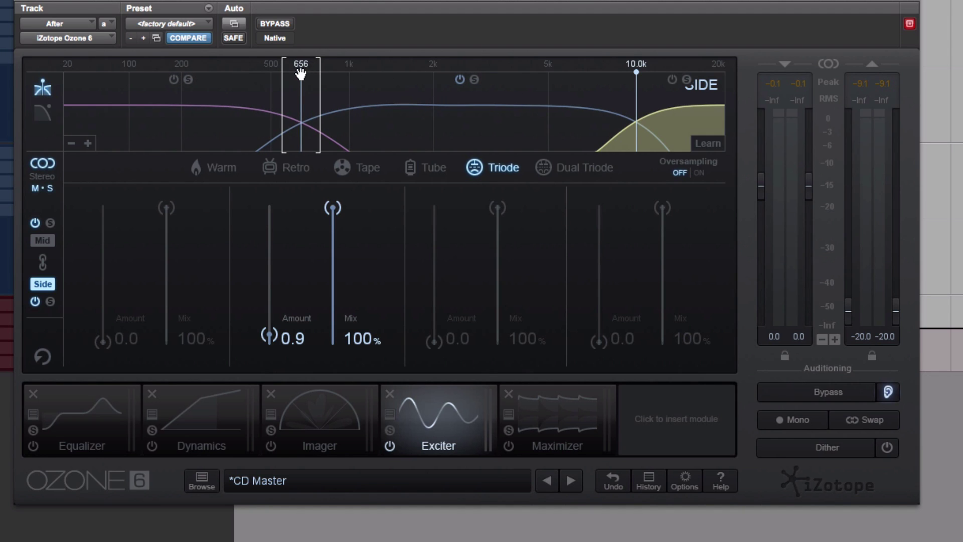
pyautogui.moveTo(301, 71); pyautogui.dragTo(501, 73)
pyautogui.moveTo(638, 75); pyautogui.dragTo(673, 73)
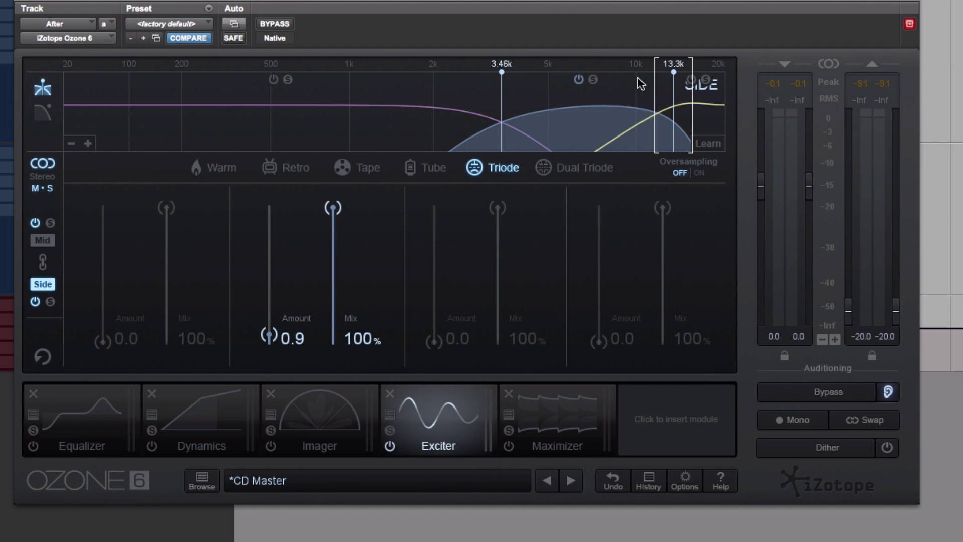
pyautogui.scroll(3, 272, 335)
pyautogui.moveTo(272, 334); pyautogui.dragTo(269, 299)
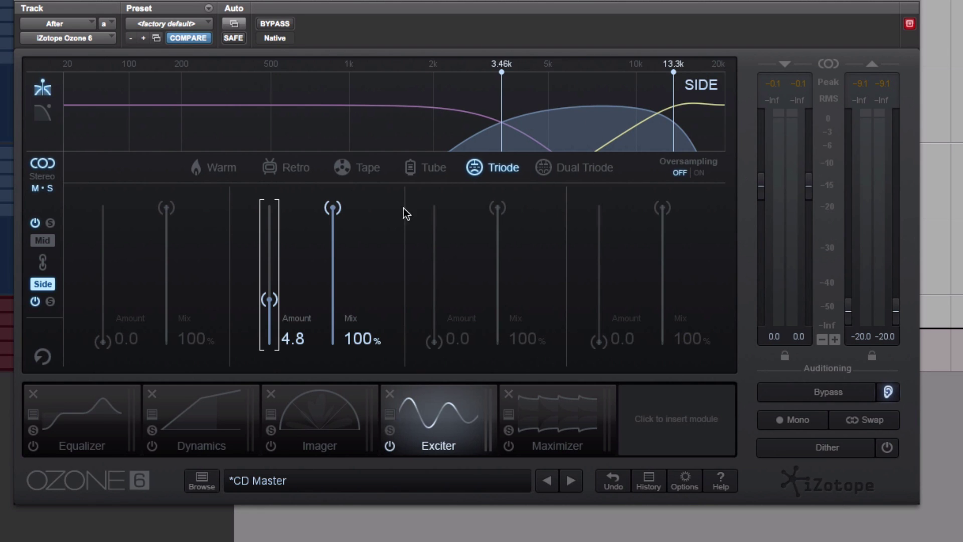
# Select the Exciter's Side channel, and compare with the Imager module before returning to the Exciter
pyautogui.click(37, 285)
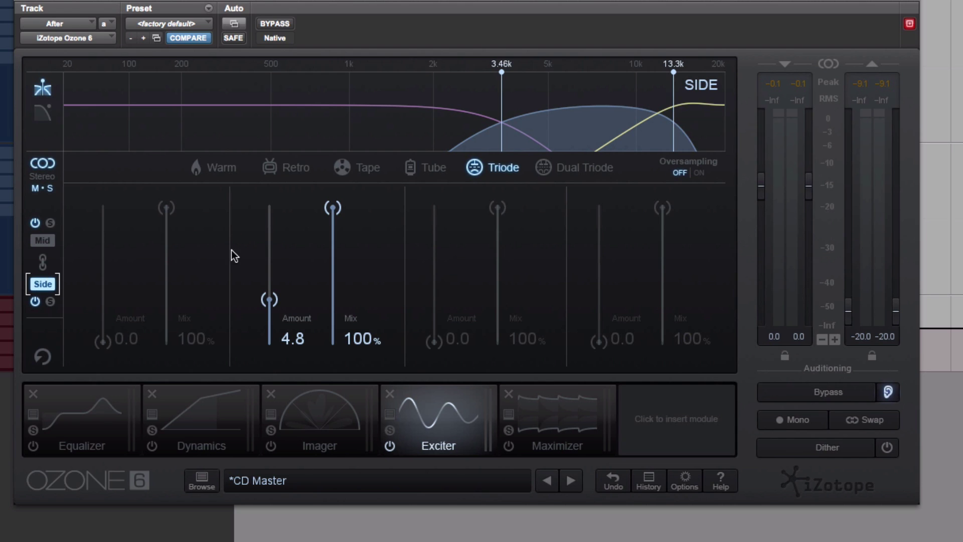
pyautogui.click(314, 415)
pyautogui.click(455, 407)
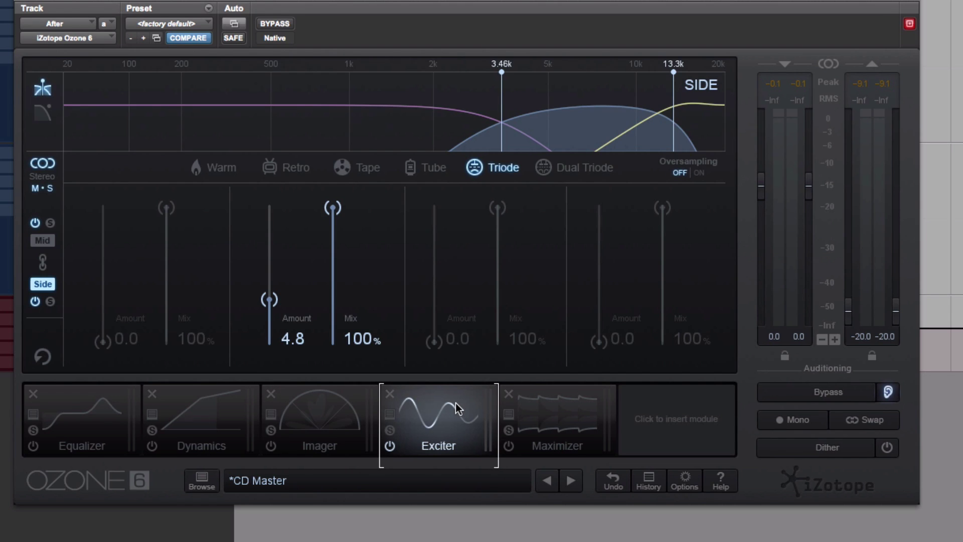